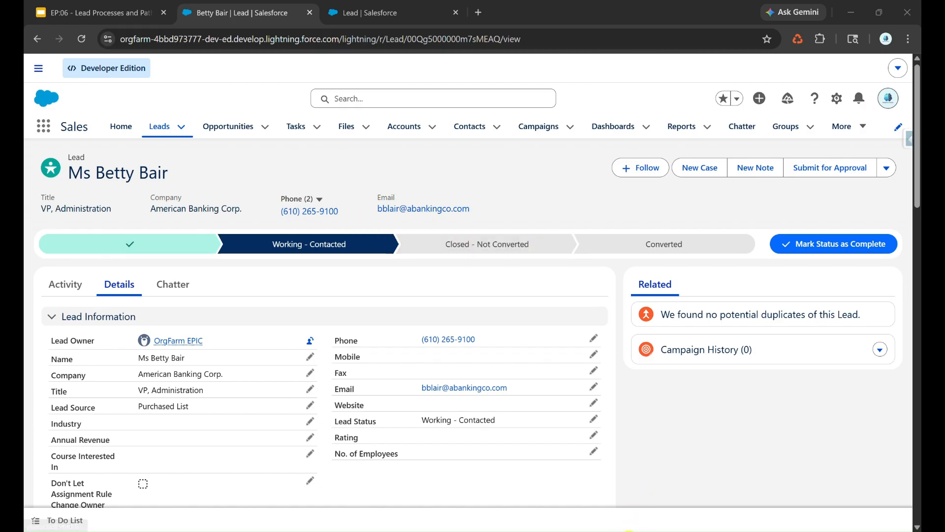
Check the diagram of the two lead types and open the Lead object's Lead Status field at its picklist values.
left_click(639, 530)
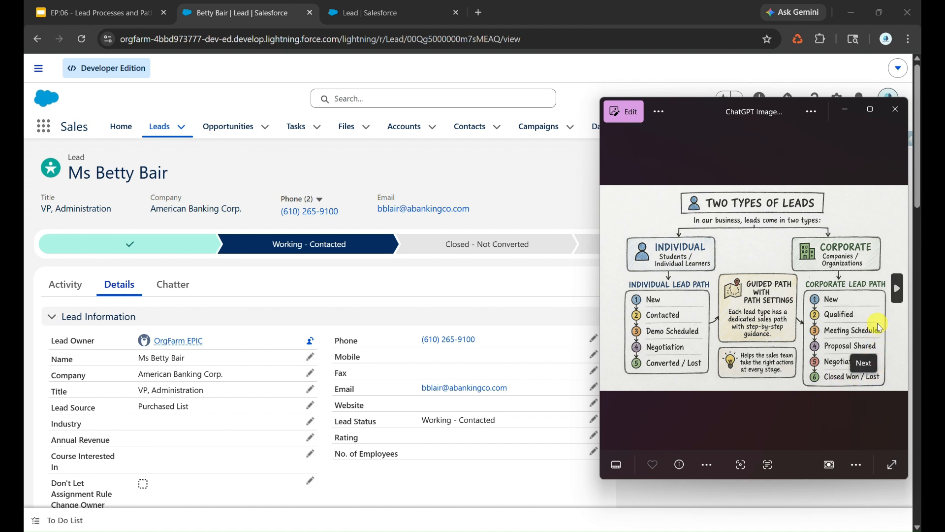
left_click(358, 15)
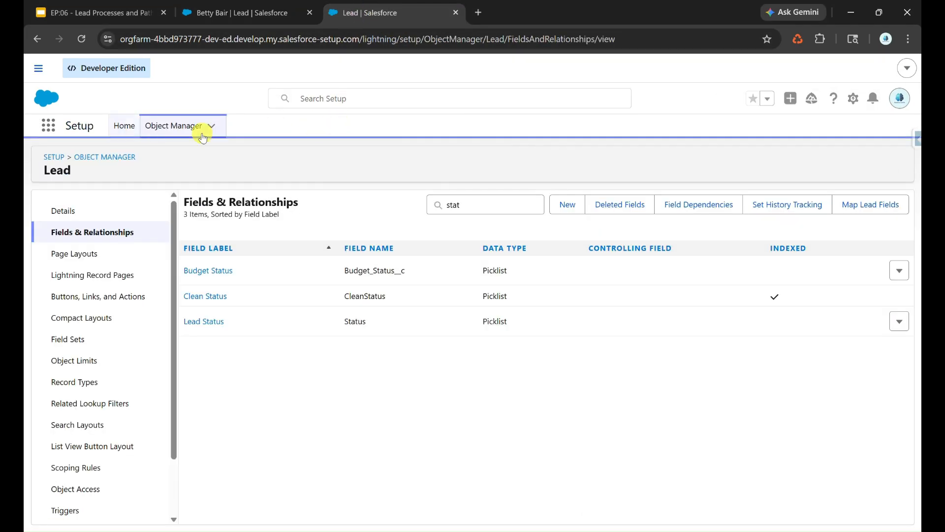
left_click(206, 322)
scroll(389, 391, "down", 3)
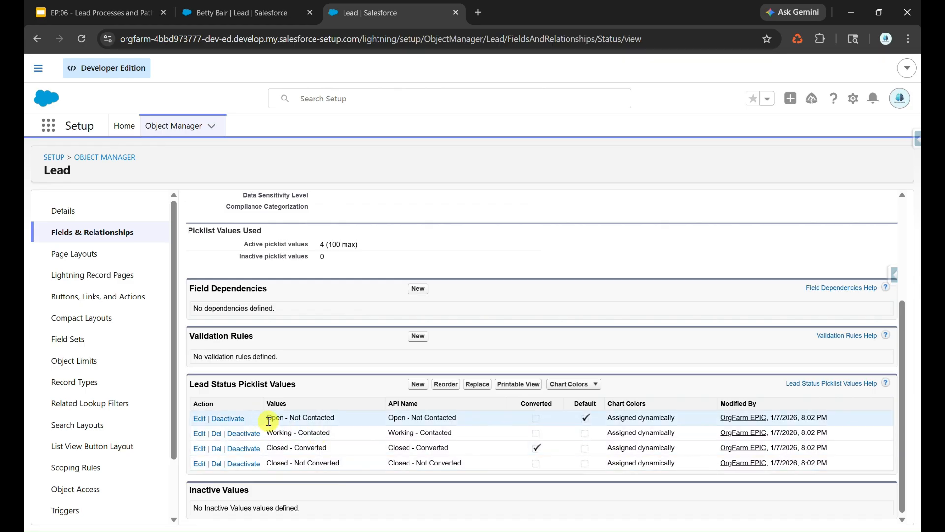
Rename the Lead Status value "Open - Not Contacted" to "New" in both its label and API name, and save it.
left_click_drag(287, 419, 341, 425)
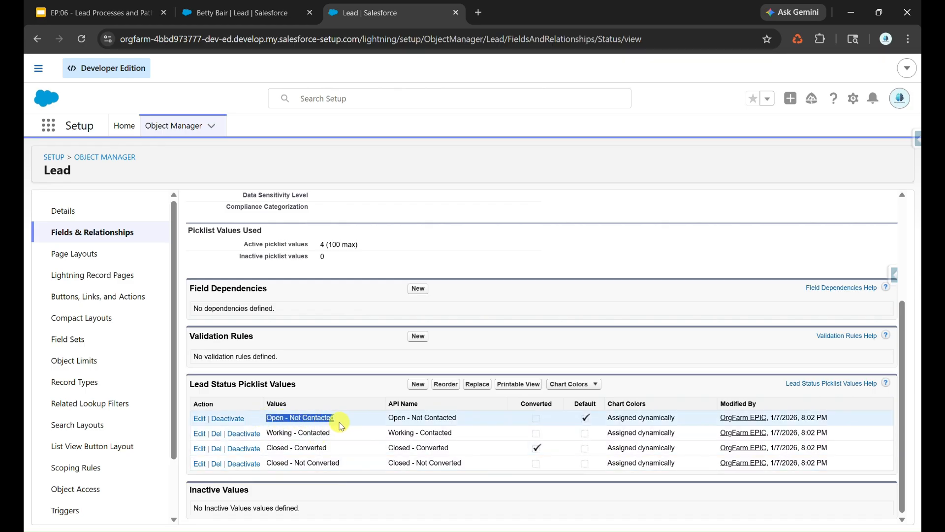
left_click(200, 418)
triple_click(387, 279)
type("New")
triple_click(373, 294)
type("New")
key("Return")
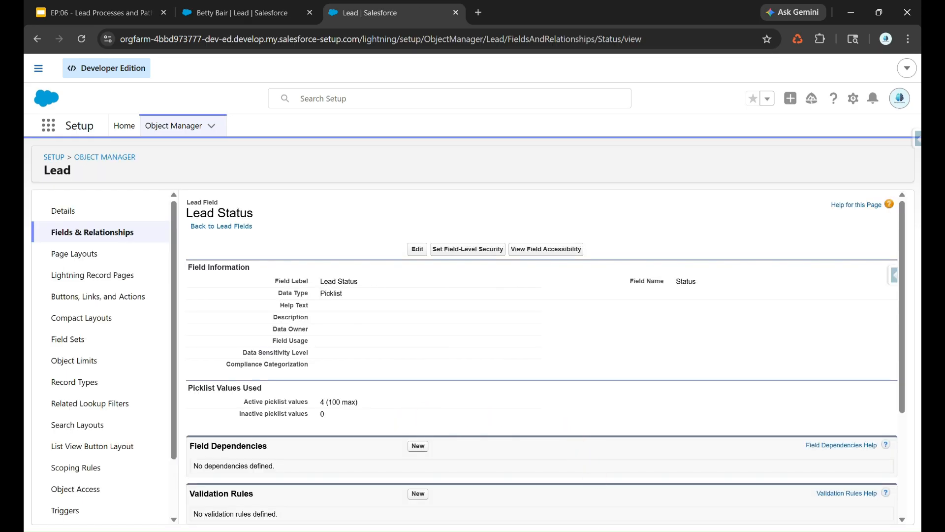
Rename the Lead Status value "Working - Contacted" to "Contacted" in both its label and API name, and save it.
left_click(615, 530)
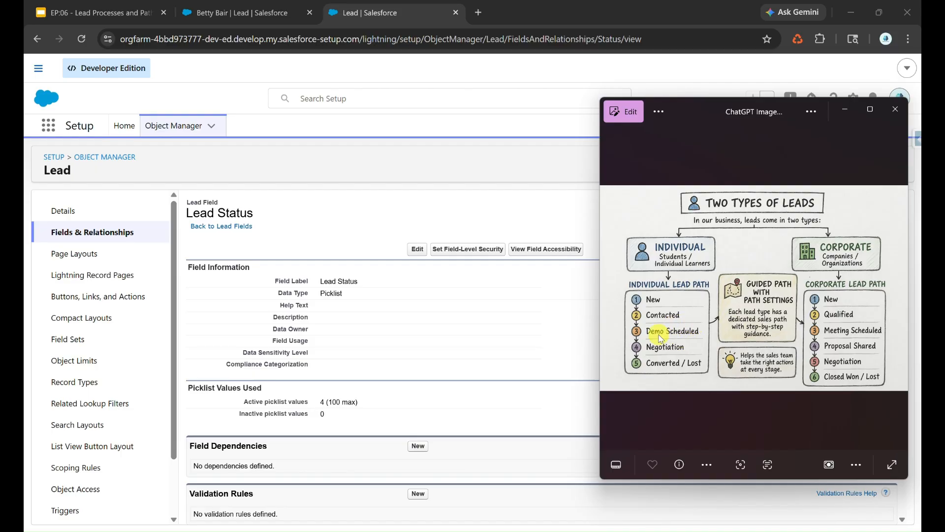
left_click(468, 370)
scroll(468, 370, "down", 3)
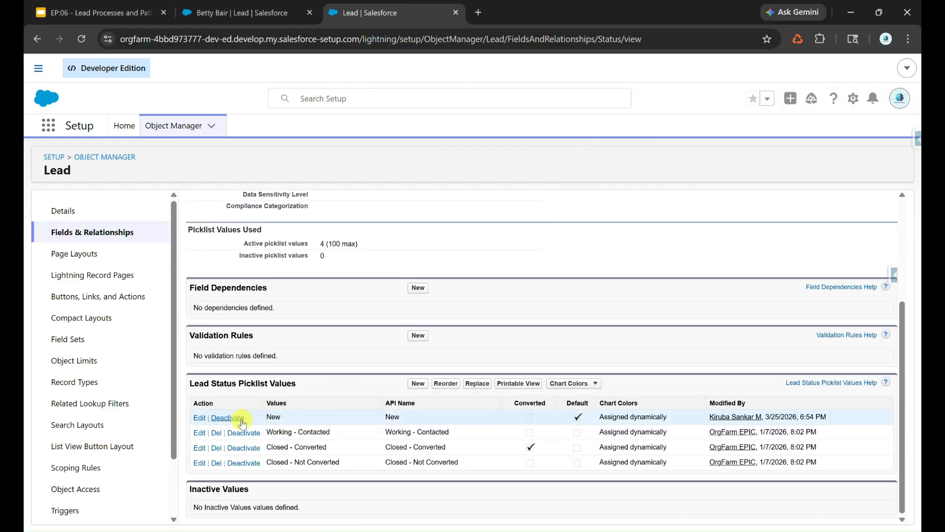
left_click(201, 434)
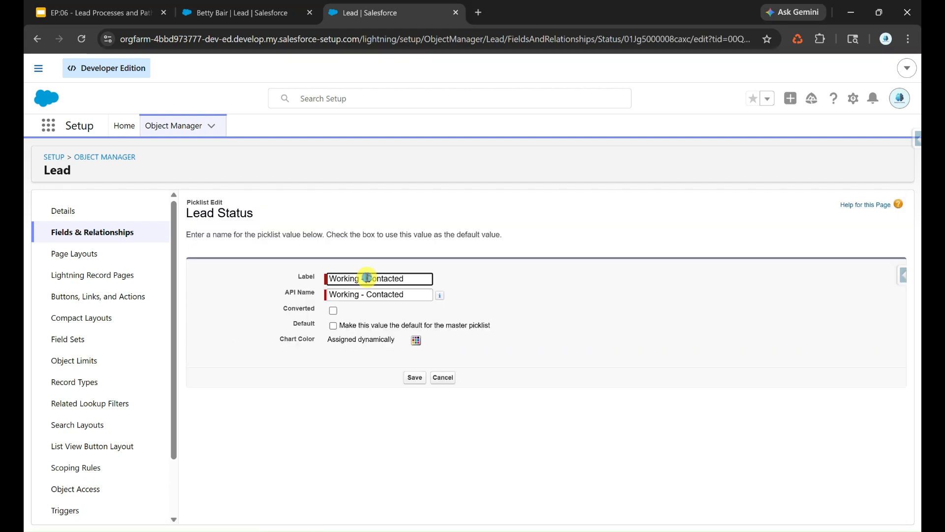
key("BackSpace")
left_click_drag(367, 278, 248, 269)
key("BackSpace")
left_click(416, 378)
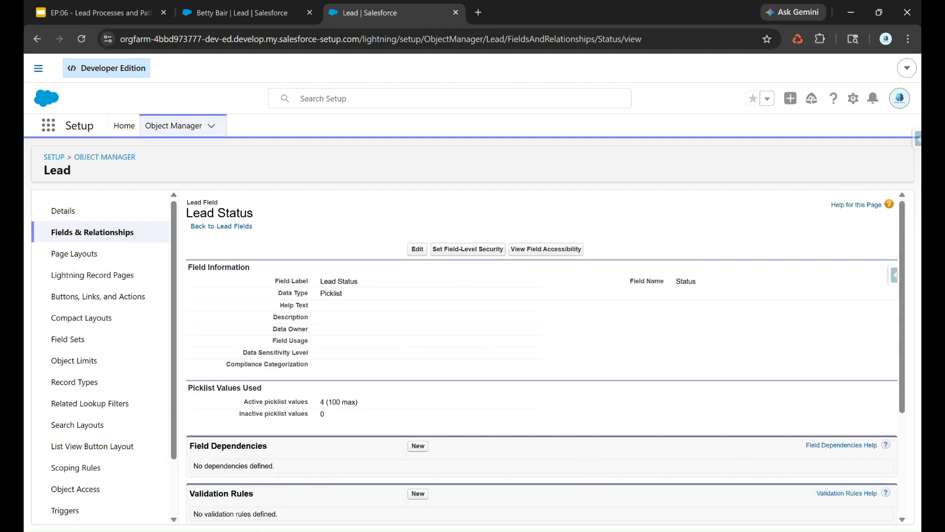
Check the lead path diagram and add a Lead Status value with label and API name "Demo Scheduled".
key("alt+Tab")
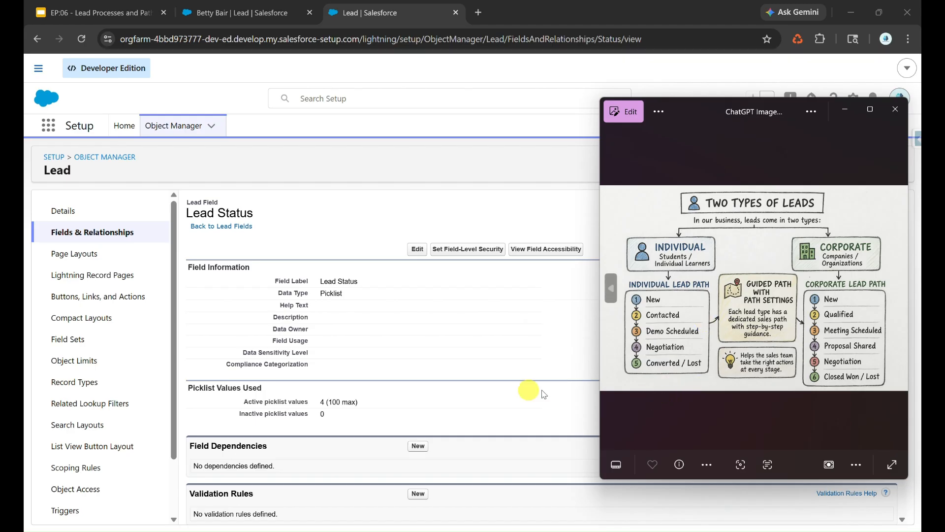
left_click(449, 402)
scroll(448, 405, "down", 3)
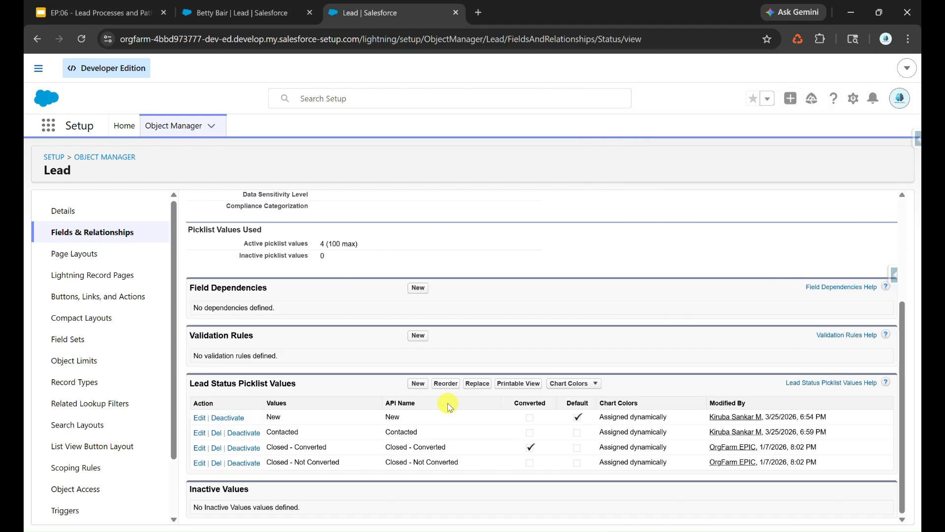
left_click(424, 384)
left_click(392, 278)
type("Demo Scheduled")
key("ctrl+a")
left_click(370, 293)
key("ctrl+v")
left_click(415, 378)
Add a Lead Status value with label and API name "Negotiation" and save it.
scroll(472, 455, "down", 3)
left_click(418, 409)
type("Negotiation")
left_click(392, 294)
left_click(415, 377)
Add a Lead Status value with label and API name "Qualified" and save it.
scroll(430, 400, "down", 5)
left_click(419, 353)
type("Qualified")
left_click(387, 294)
left_click(417, 378)
Add a Lead Status value with label and API name "Meeting Scheduled" and save it.
scroll(427, 396, "down", 5)
left_click(424, 408)
left_click(363, 279)
type("Meeting Scheduled")
key("alt+Tab")
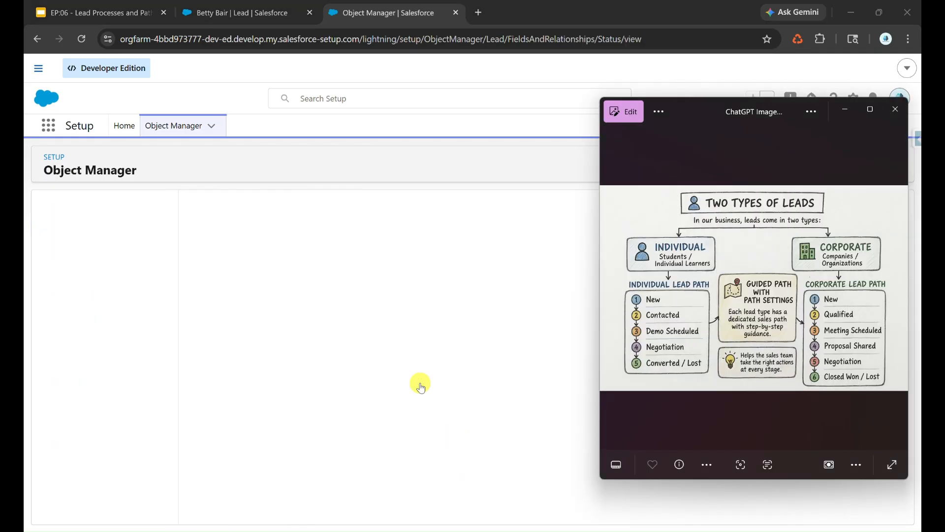
left_click(418, 382)
Add a Lead Status value with label and API name "Proposal Shared" and save it.
scroll(427, 389, "down", 5)
left_click(418, 324)
type("Proposal Shared")
key("ctrl+a")
left_click(386, 294)
left_click(417, 379)
Rename the converted status "Closed - Converted" to "Closed Won" in both its label and API name, and save it.
scroll(490, 378, "down", 5)
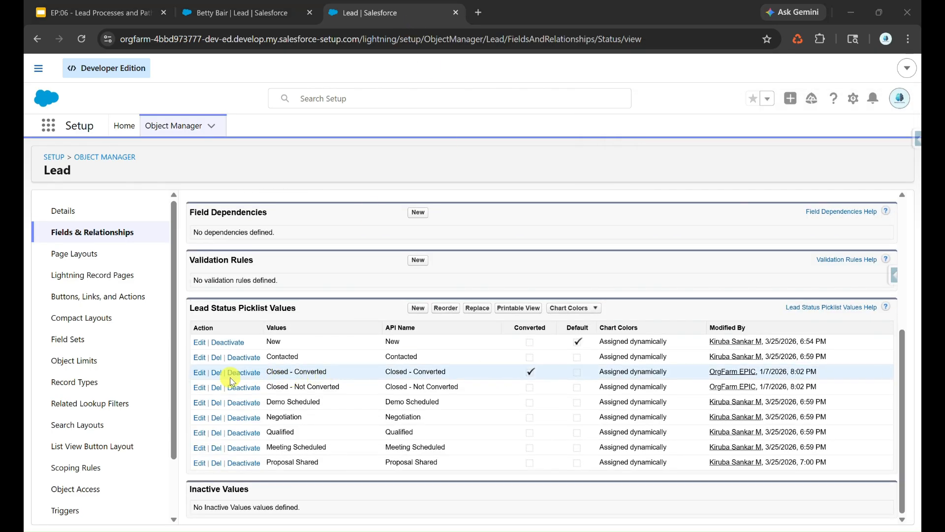
left_click(200, 373)
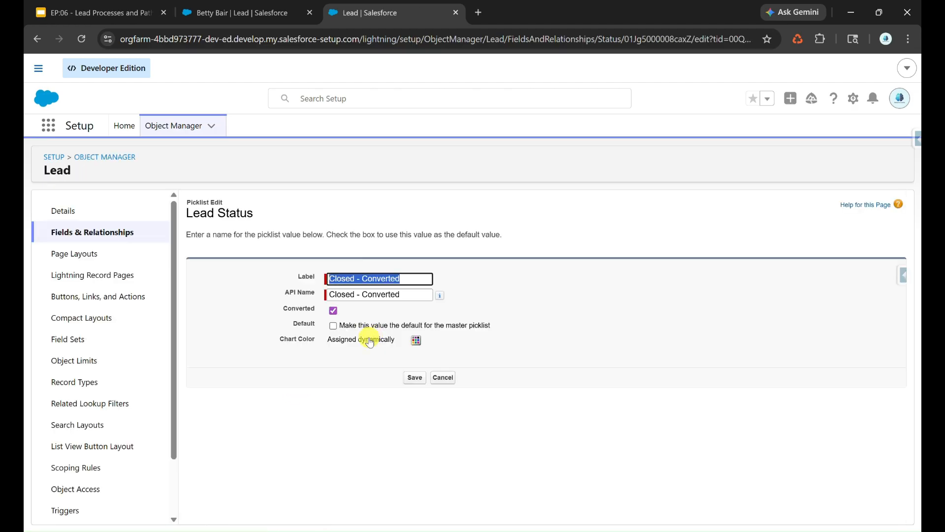
left_click(359, 278)
left_click_drag(355, 279, 435, 281)
type("W")
key("BackSpace")
type("Won")
key("ctrl+a")
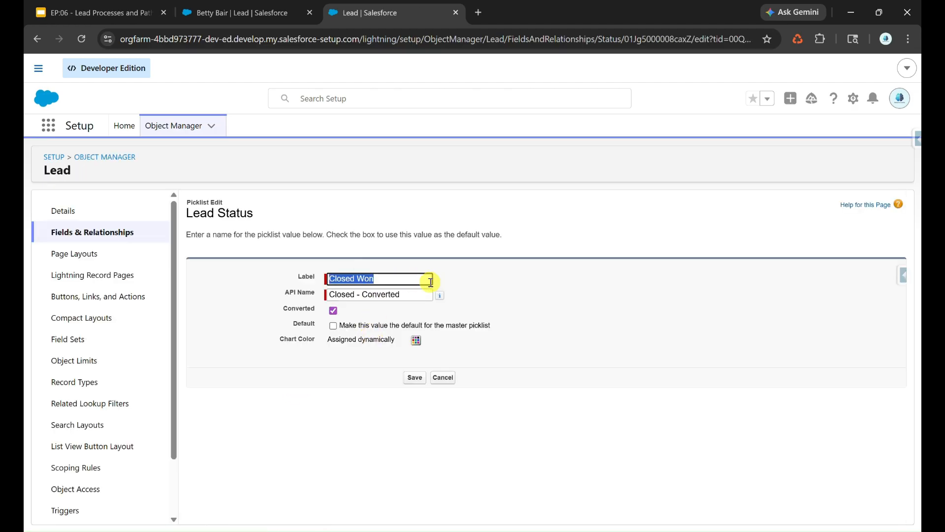
key("ctrl+c")
left_click(394, 294)
key("ctrl+a")
key("ctrl+v")
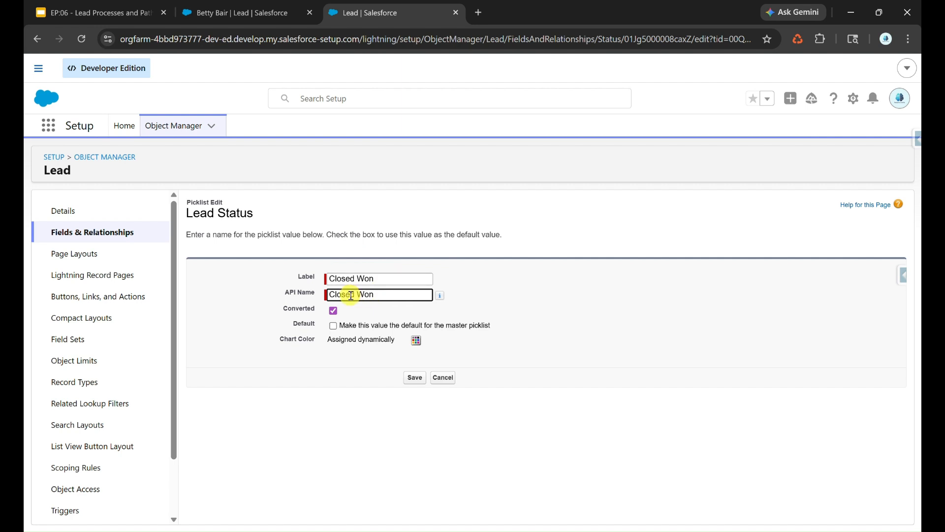
left_click(415, 377)
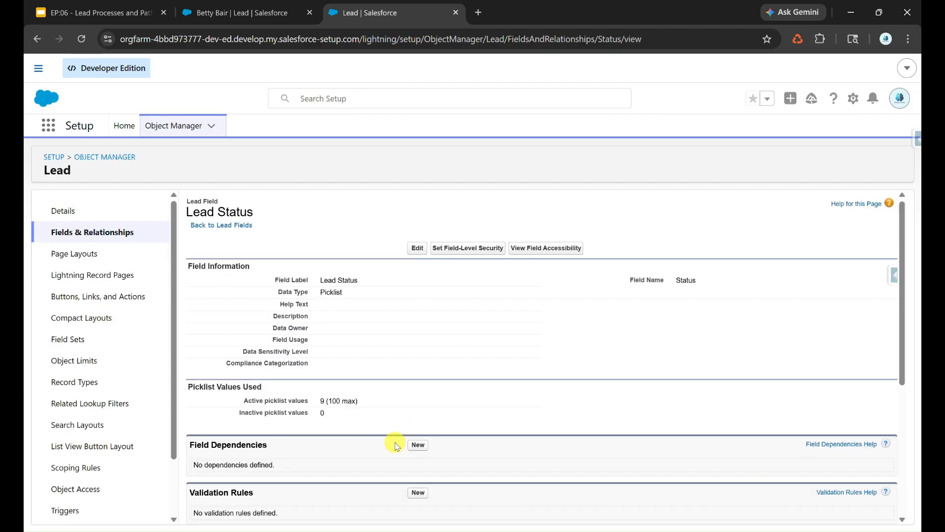
Rename the status "Closed - Not Converted" to "Closed Lost" in both its label and API name, and save it.
scroll(397, 443, "down", 5)
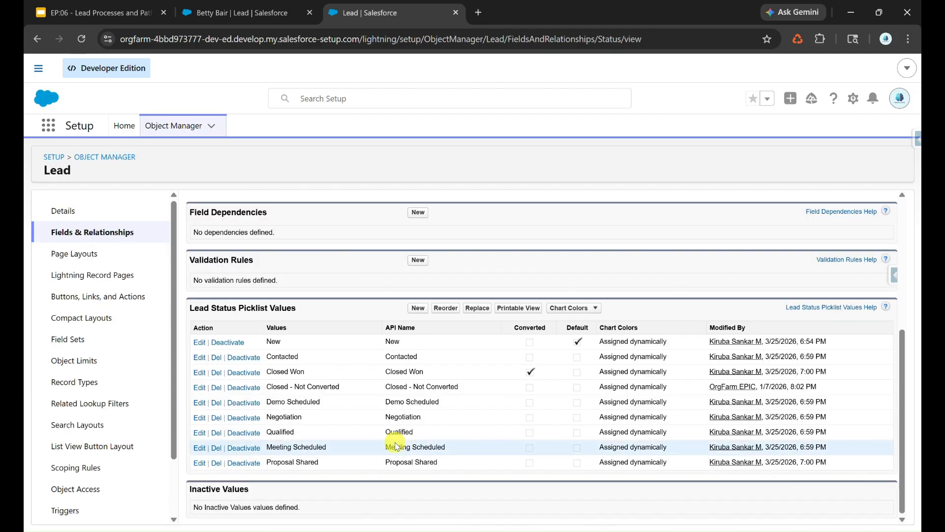
left_click(200, 387)
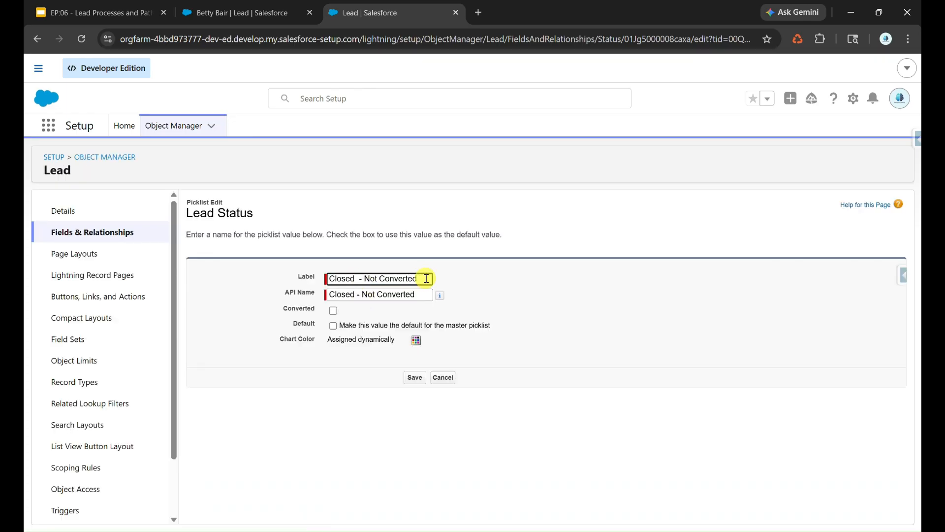
left_click(413, 377)
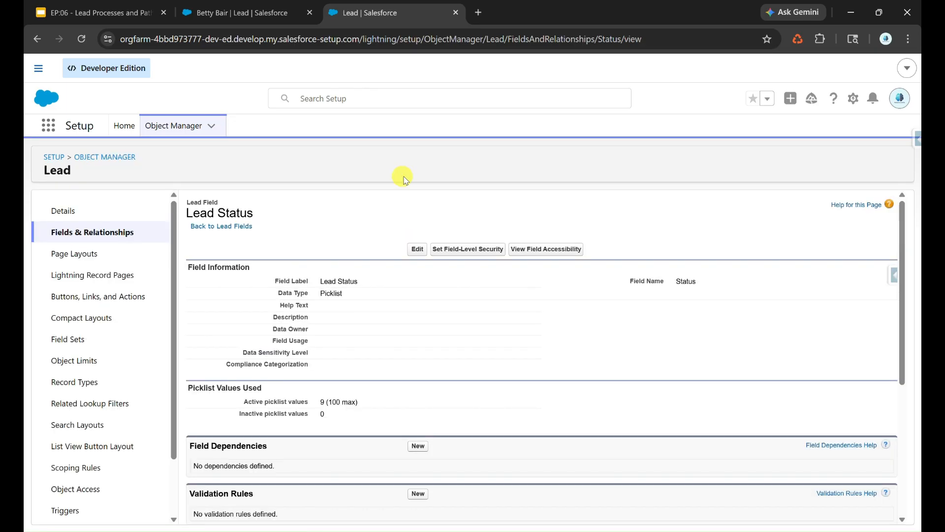
scroll(371, 272, "down", 1)
scroll(372, 272, "down", 1)
scroll(371, 273, "up", 1)
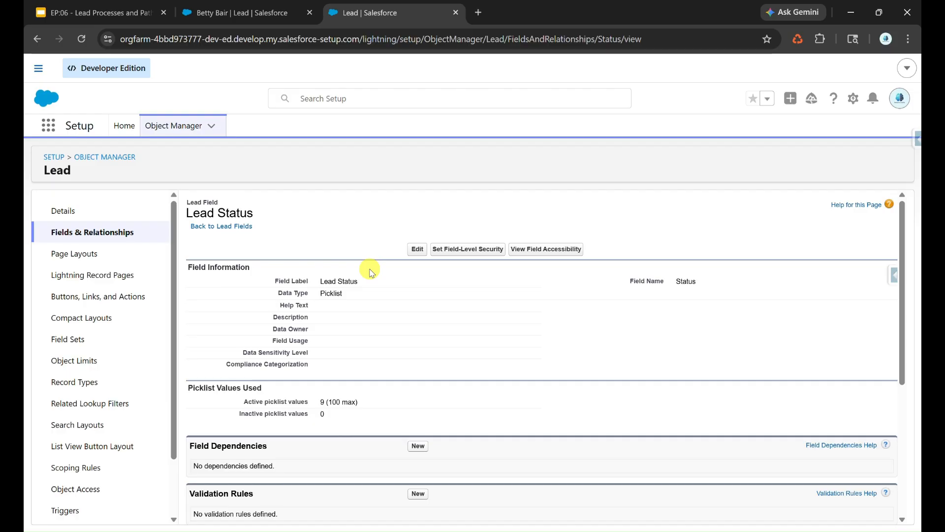
scroll(371, 269, "down", 5)
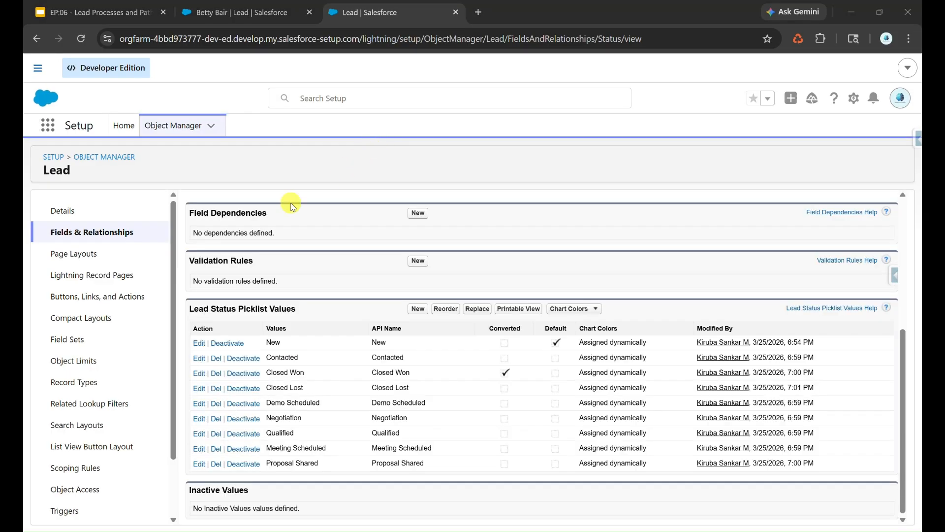
Start a new Lead record type and follow the link for creating the required lead process.
left_click(120, 382)
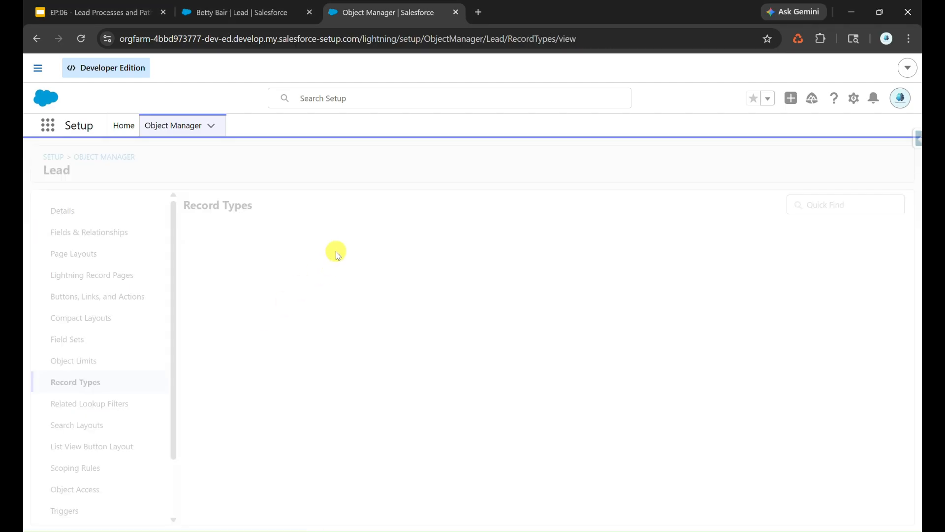
left_click(786, 209)
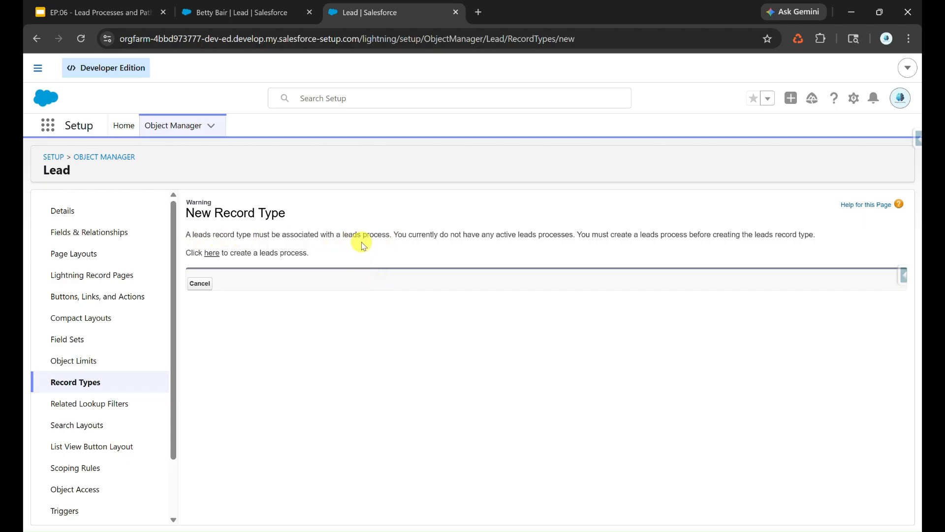
left_click(211, 252)
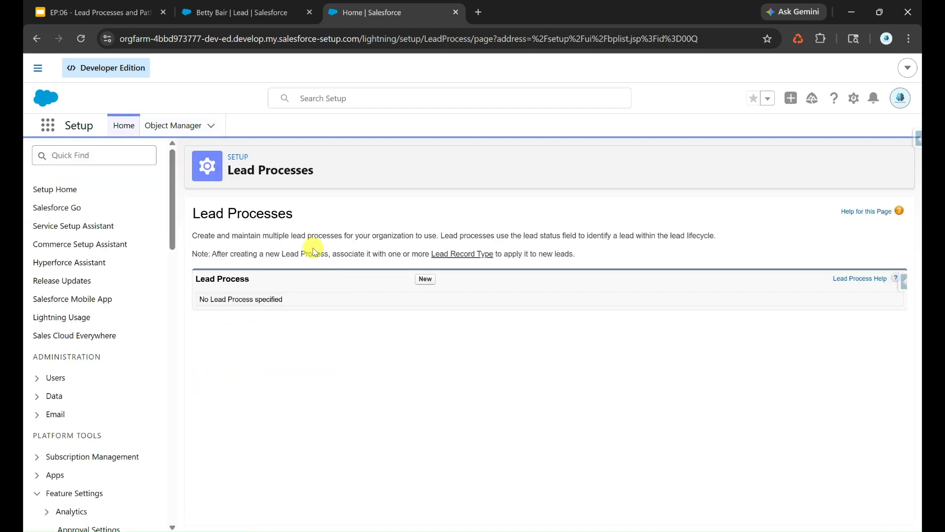
Glance at the open lead record's path, and create a lead process named "Individual" based on Master.
left_click(275, 15)
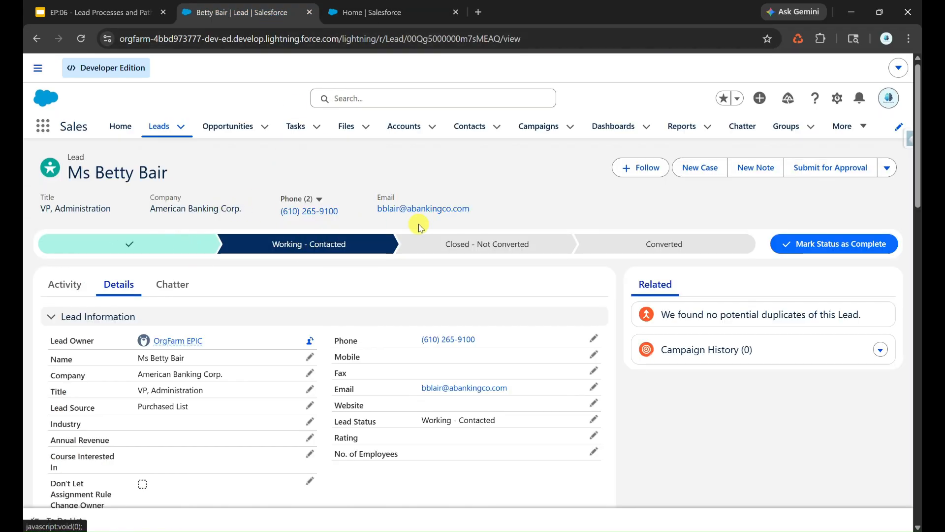
left_click(370, 12)
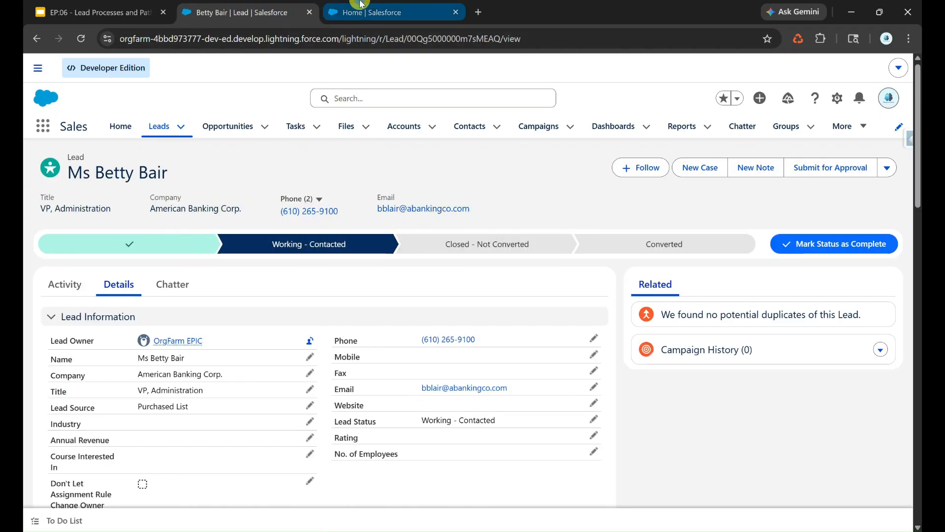
left_click(425, 280)
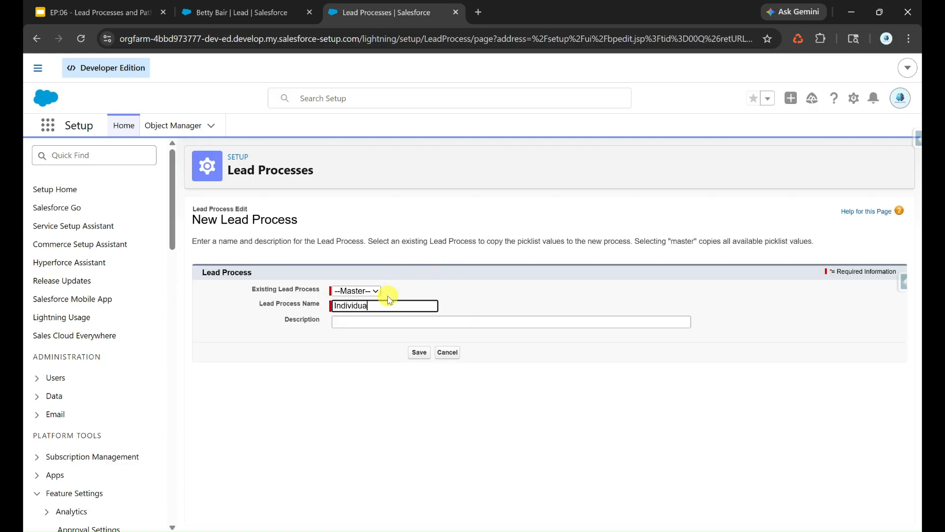
left_click(419, 352)
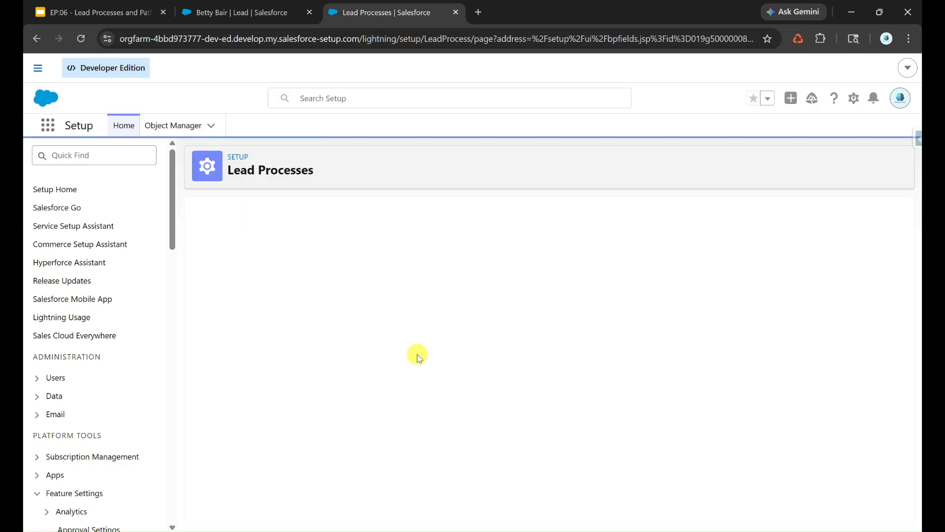
Remove Qualified, Meeting Scheduled and Proposal Shared from the Individual lead process's selected statuses, following the individual lead path diagram.
scroll(420, 359, "down", 2)
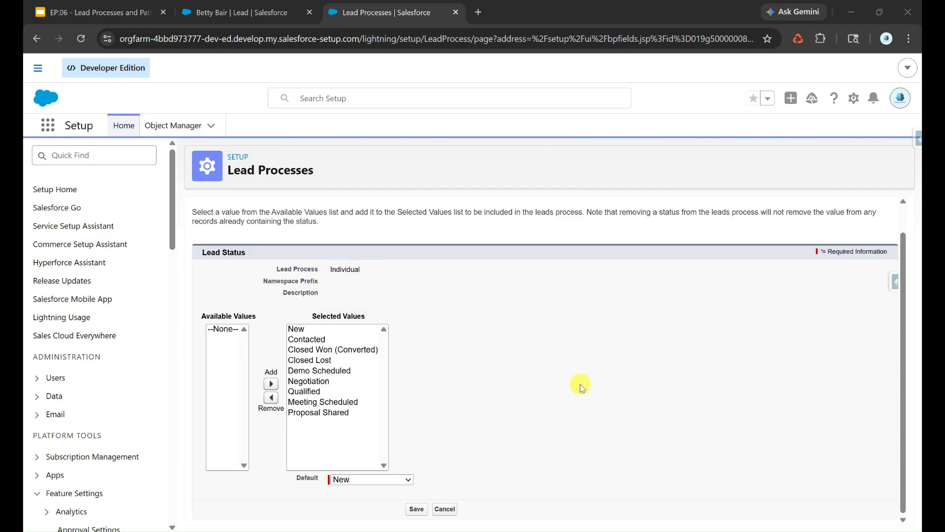
left_click(629, 531)
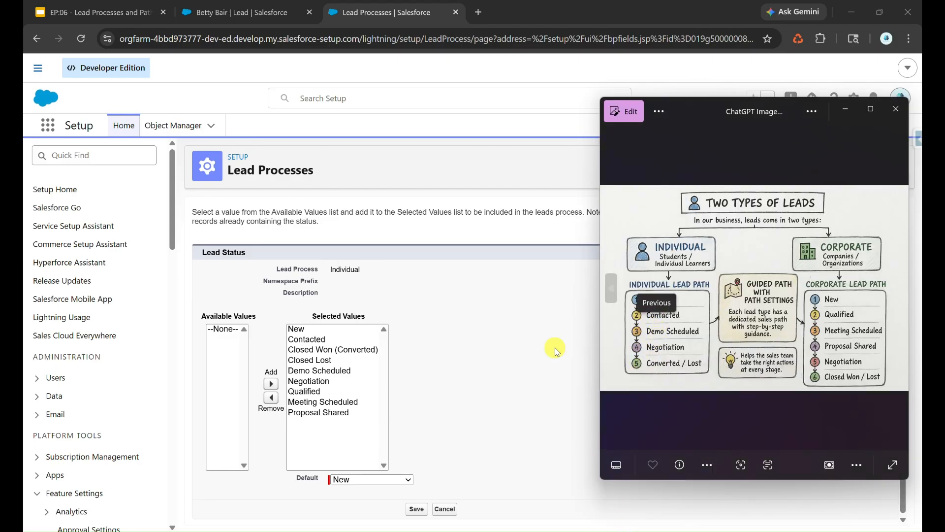
left_click_drag(326, 352, 373, 391)
left_click(271, 399)
left_click(629, 530)
left_click(321, 397)
left_click_drag(249, 329, 249, 340)
left_click(320, 383)
left_click(470, 332)
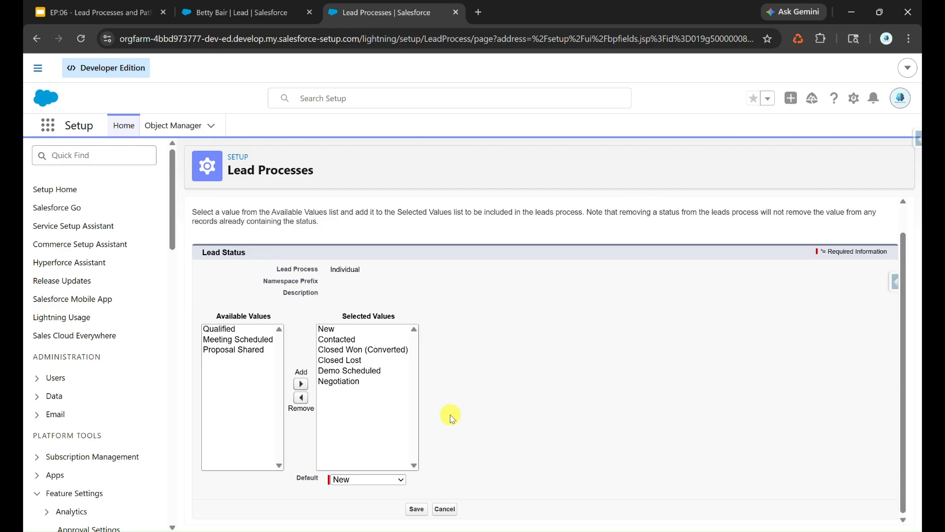
left_click(365, 350)
left_click(366, 363)
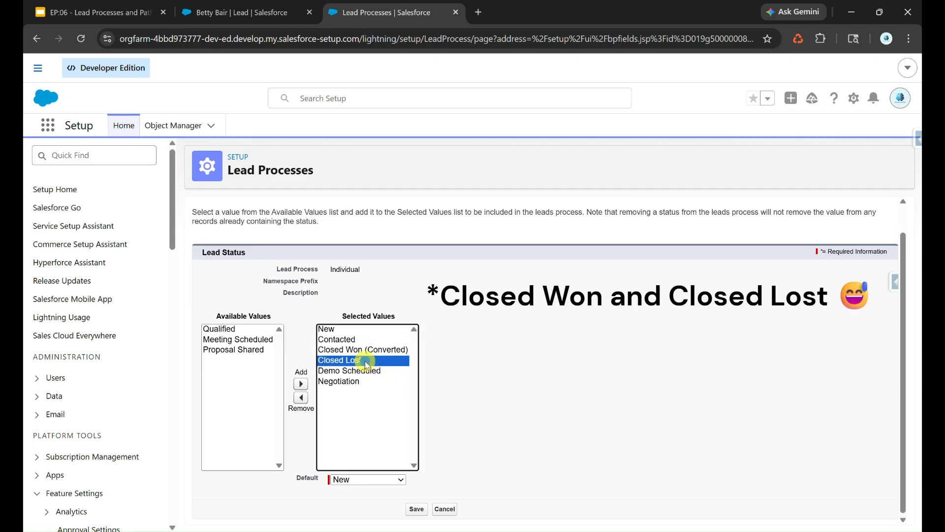
left_click(364, 349)
left_click(364, 360)
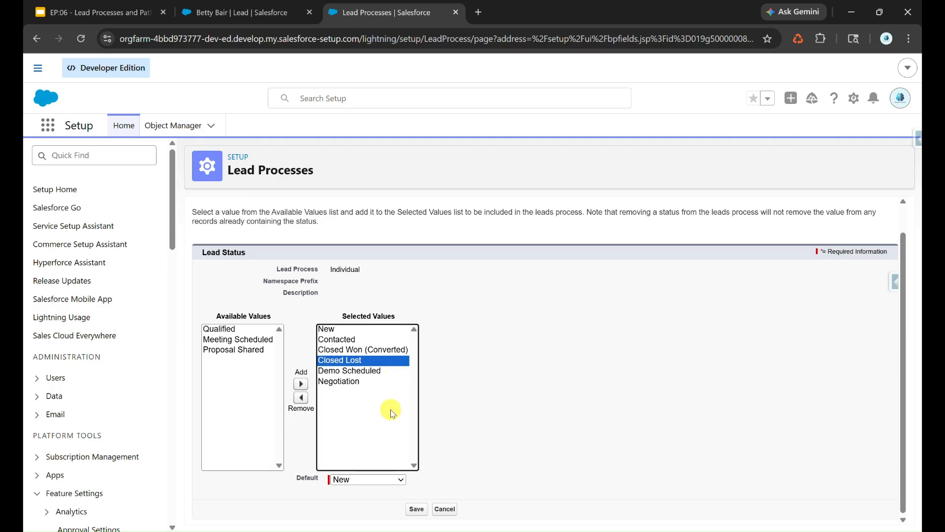
Open the Object Manager in a separate browser tab and bring up the Lead Status field's picklist values on the Lead object.
right_click(167, 126)
left_click(216, 140)
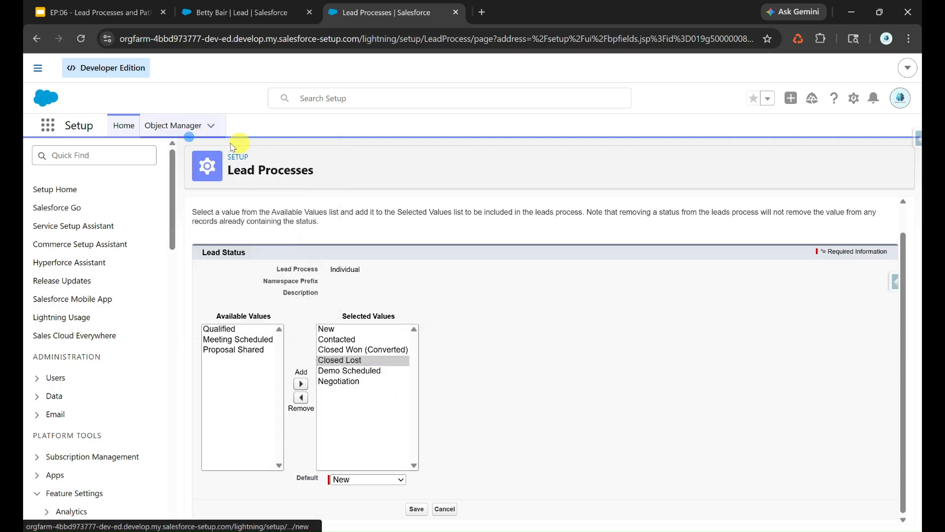
left_click(567, 6)
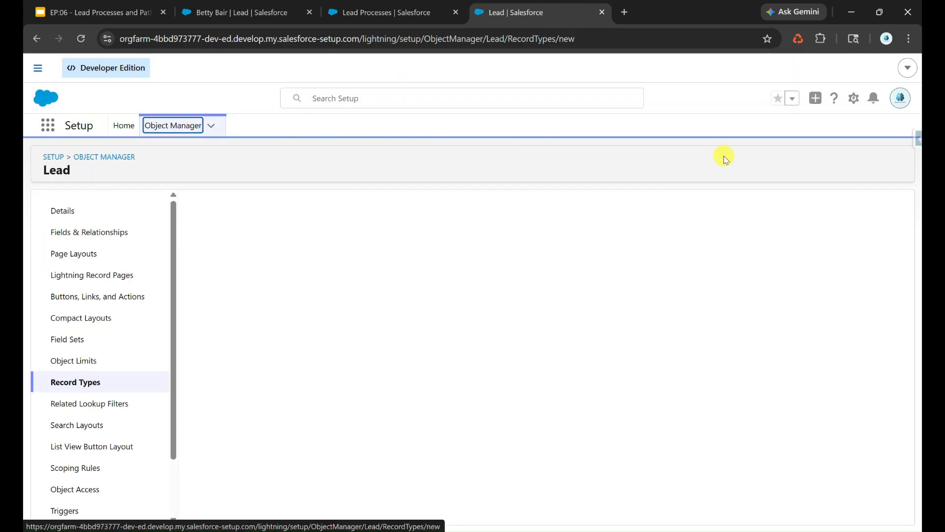
left_click(111, 230)
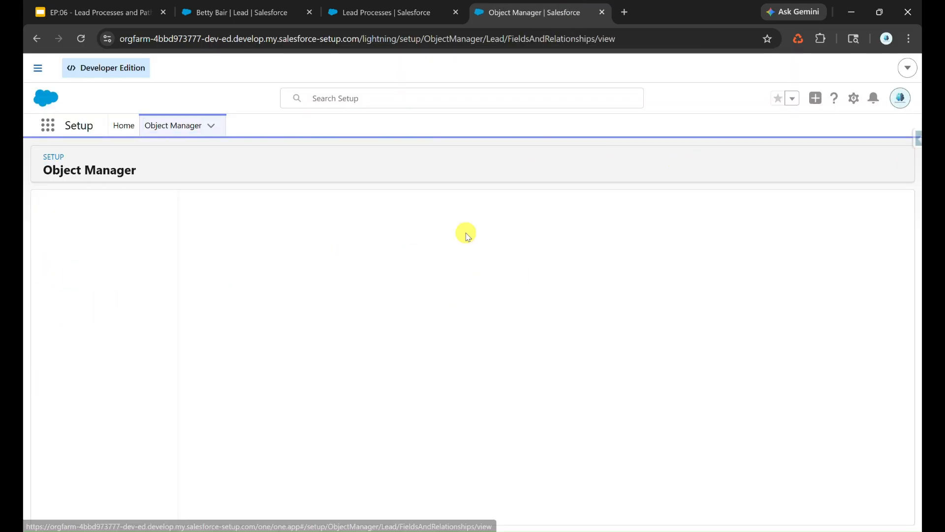
left_click(523, 210)
type("status")
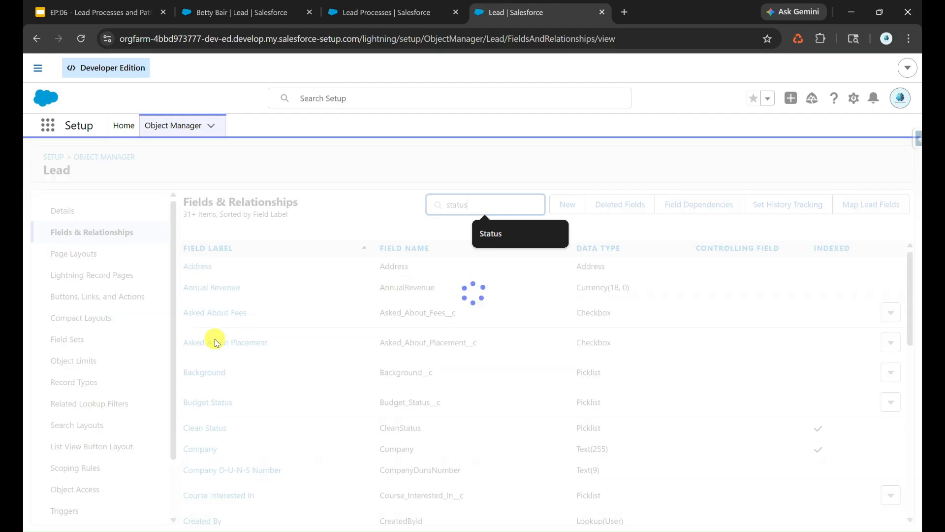
left_click(210, 321)
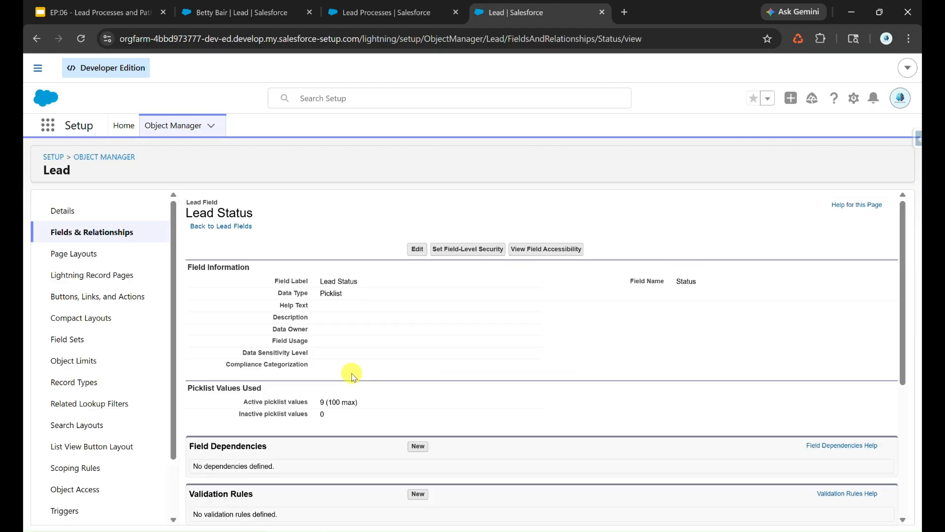
scroll(357, 377, "down", 3)
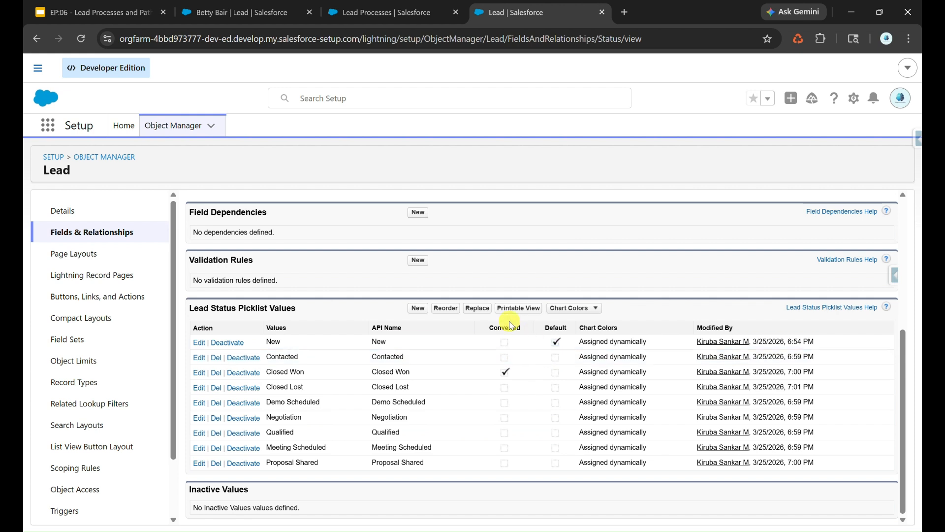
Reorder the Lead Status values so Negotiation follows Proposal Shared and Closed Won and Closed Lost come last, and save.
left_click(446, 309)
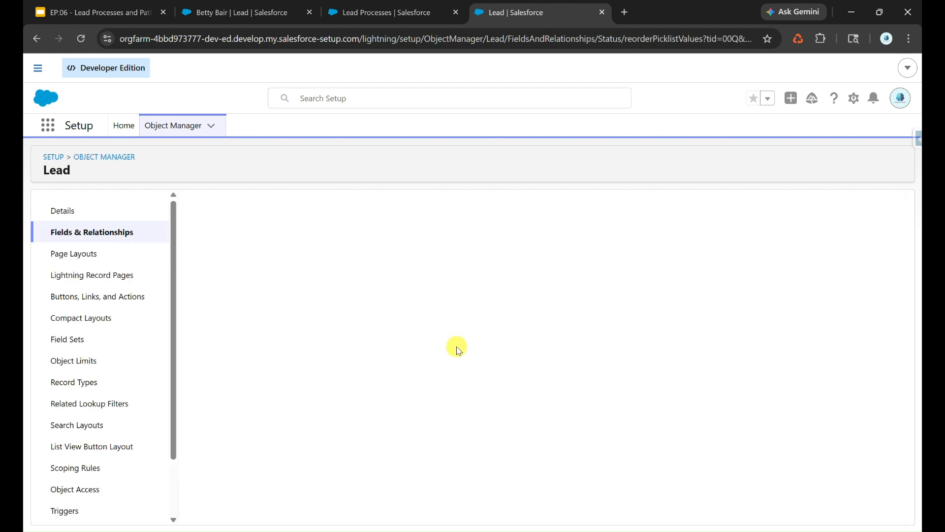
left_click_drag(383, 322, 381, 335)
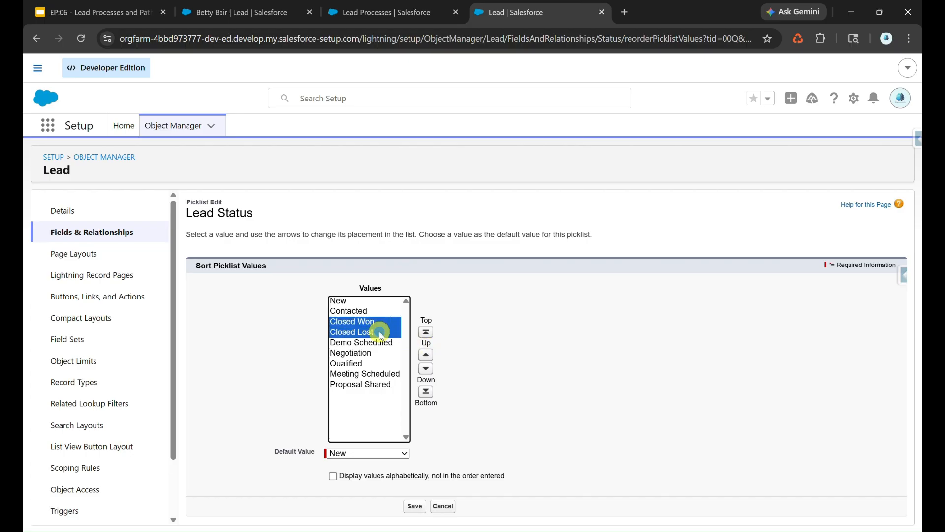
left_click(426, 392)
left_click(626, 487)
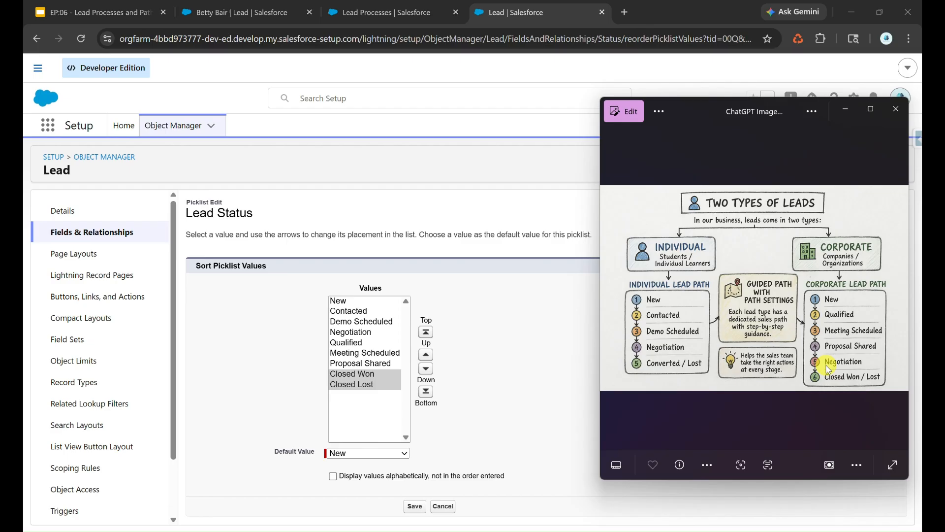
left_click(351, 332)
left_click(426, 369)
left_click(427, 369)
left_click(426, 369)
left_click(415, 506)
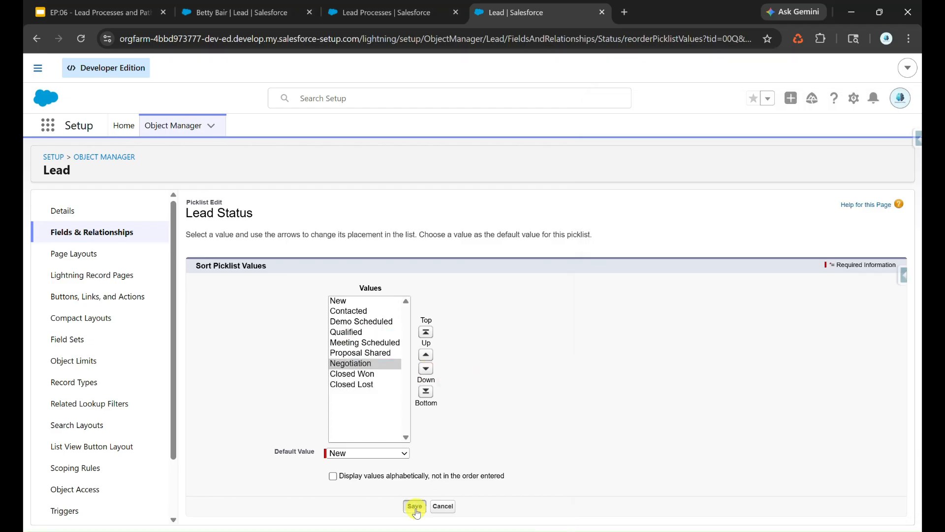
Save the Individual lead process, reopen it to check the order of its selected statuses, and save it again.
left_click(340, 6)
left_click(416, 508)
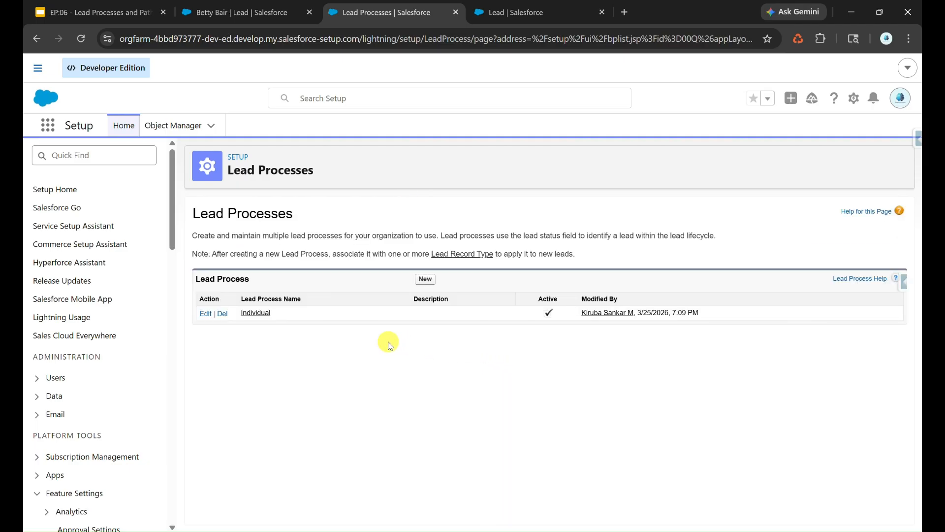
left_click(258, 313)
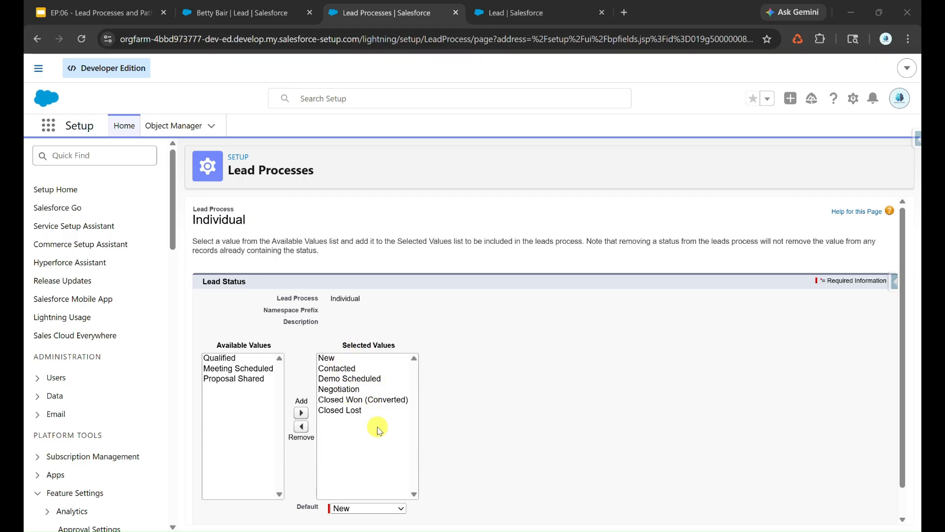
scroll(379, 433, "down", 1)
left_click(414, 507)
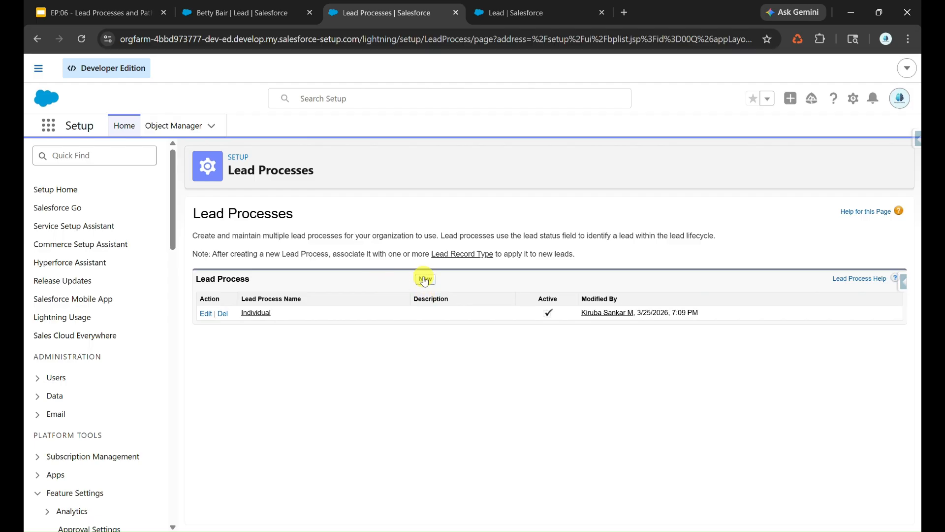
Create a lead process named "Corporate" based on Master, remove Contacted and Demo Scheduled from its selected statuses, and save it.
left_click(425, 279)
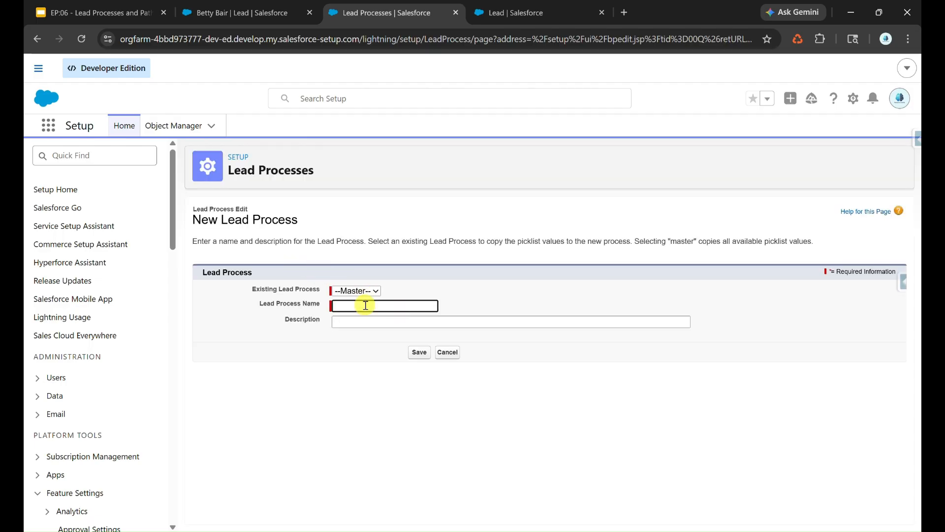
left_click(366, 306)
type("Corporate")
left_click(419, 352)
key("alt+Tab")
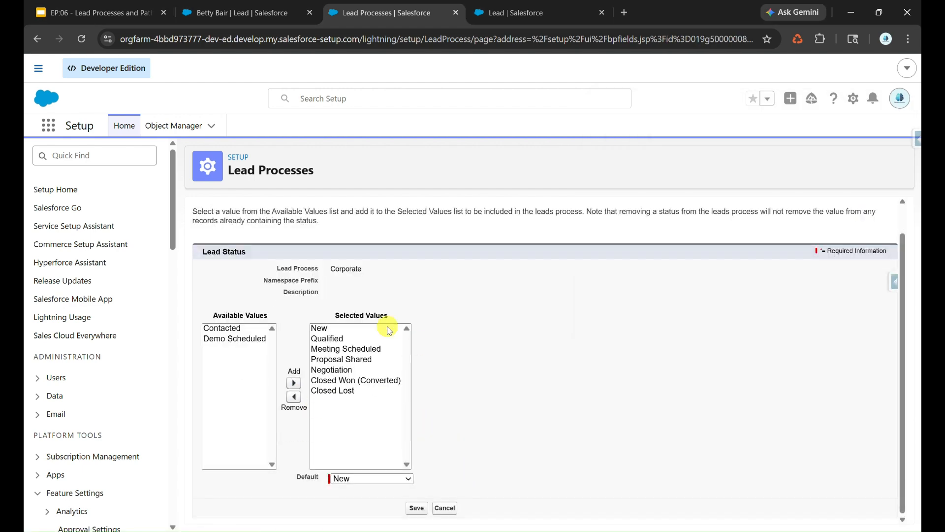
left_click(417, 510)
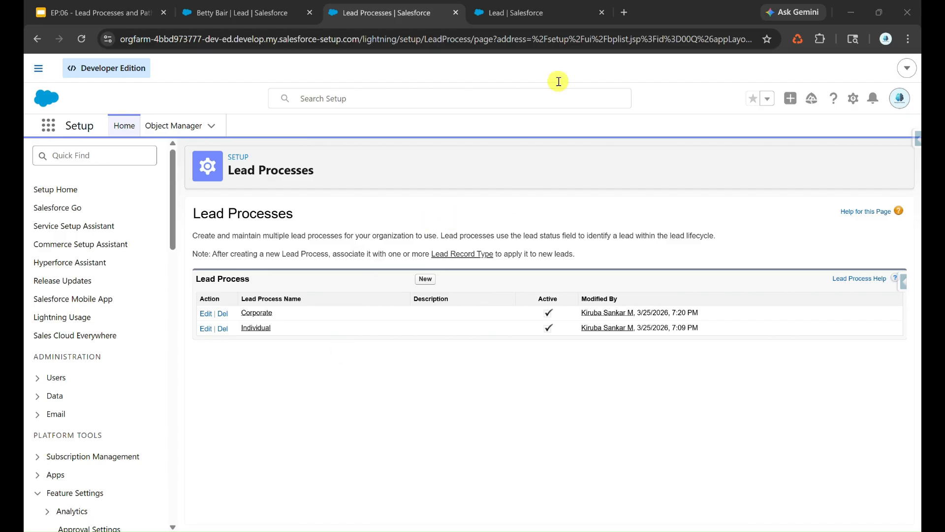
Start a new Lead record type labelled "Individual" with the Individual lead process, available to all profiles, and continue to page layout assignment.
left_click(521, 12)
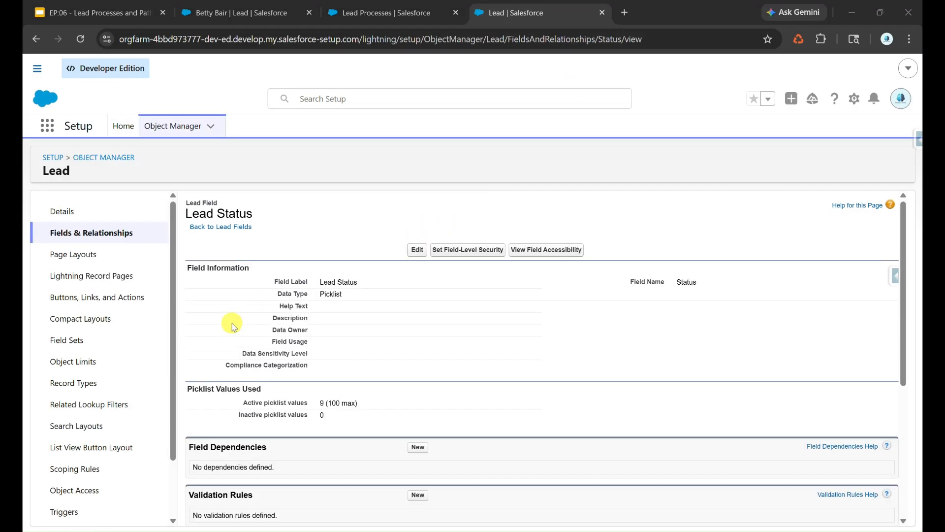
left_click(163, 380)
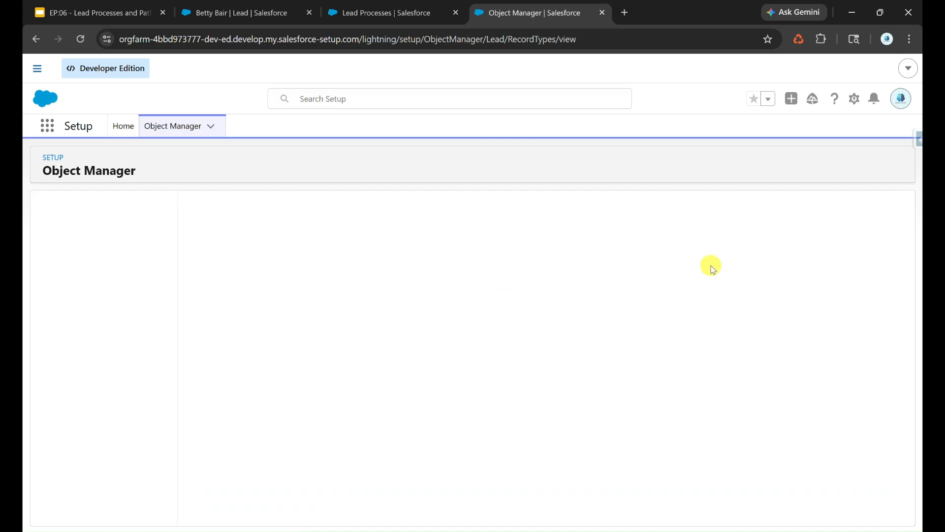
left_click(783, 205)
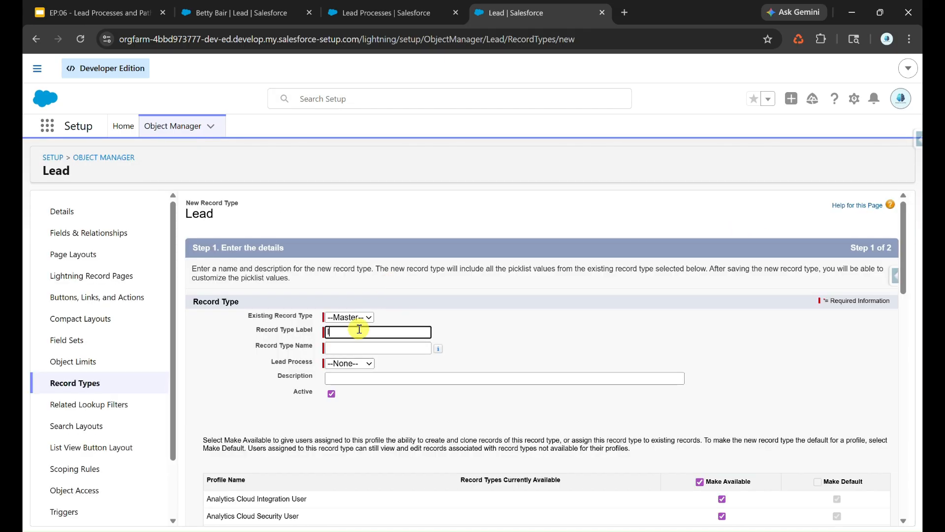
left_click(359, 347)
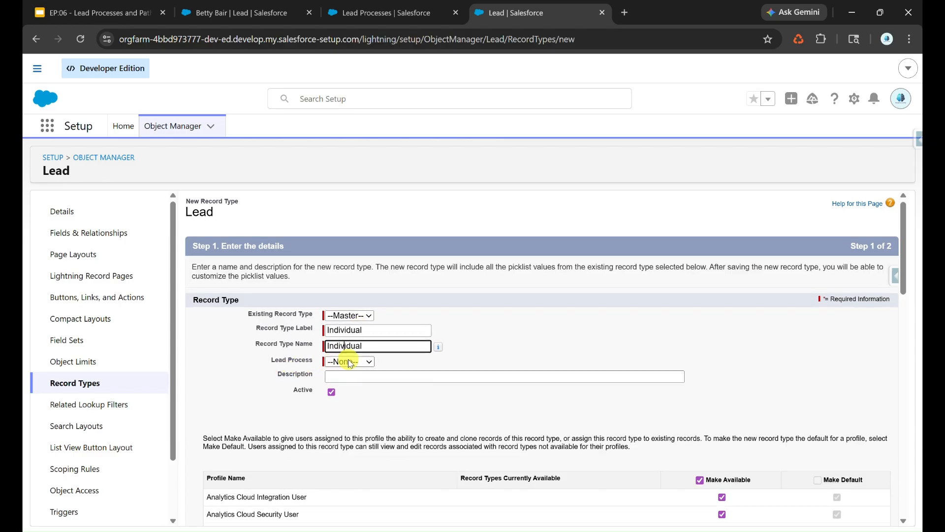
left_click(349, 362)
left_click(351, 404)
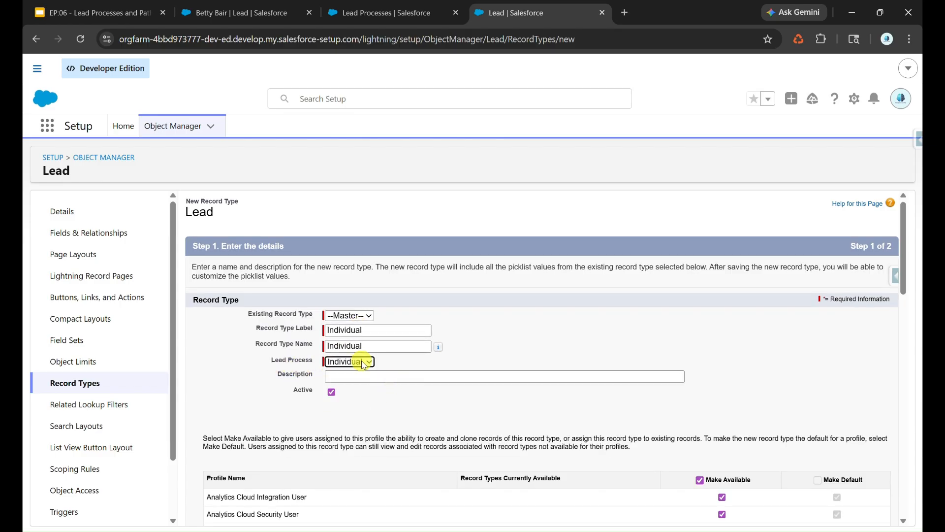
scroll(363, 362, "down", 15)
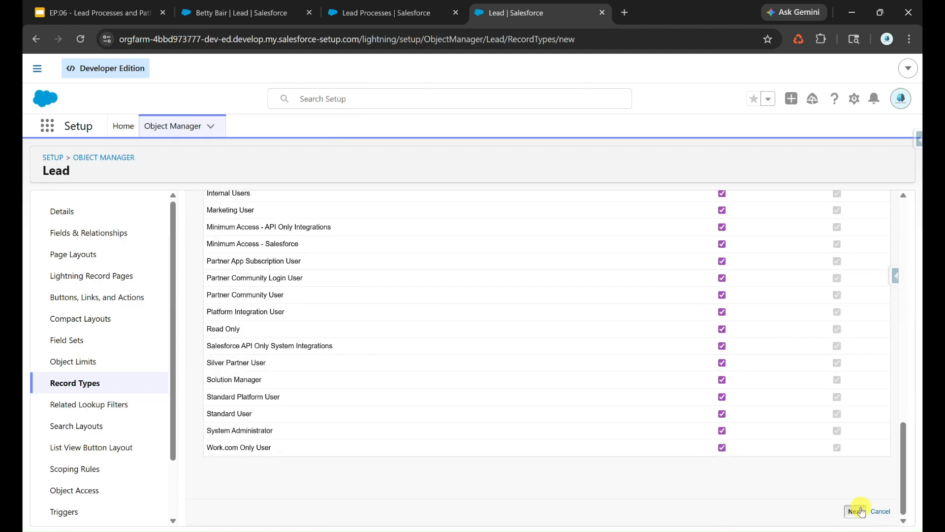
scroll(807, 413, "up", 15)
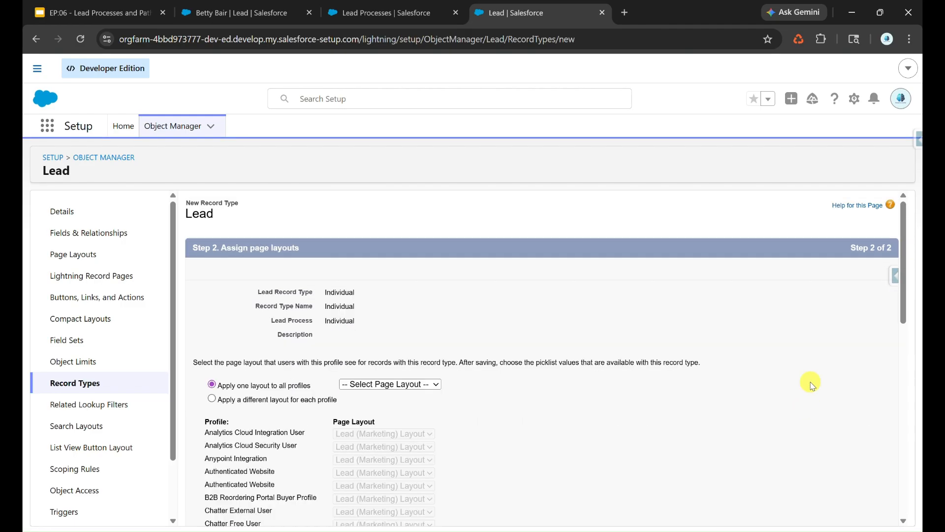
Apply one page layout to all profiles for the Individual record type and save it.
left_click(392, 397)
left_click(380, 413)
scroll(580, 392, "down", 10)
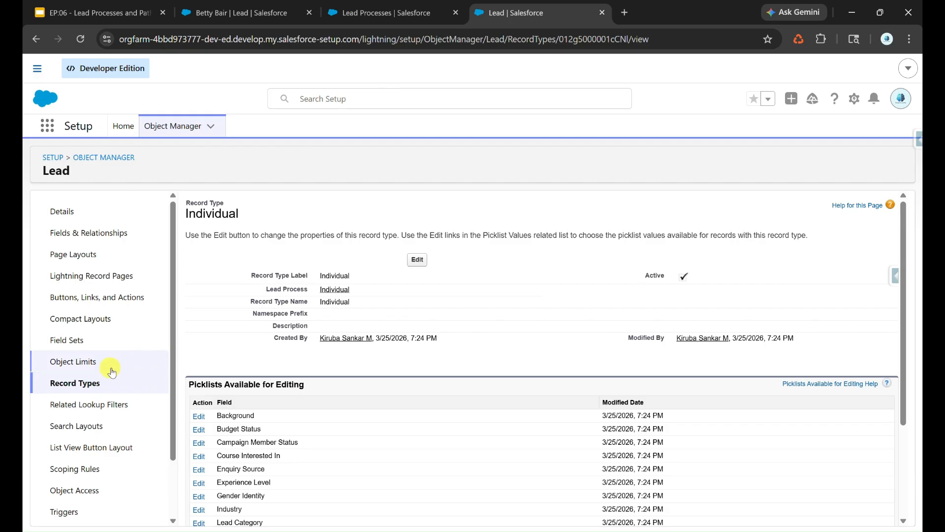
Start a Lead record type labelled "Corporate" with the Corporate lead process, make it available to all profiles, and continue to layout assignment.
left_click(69, 381)
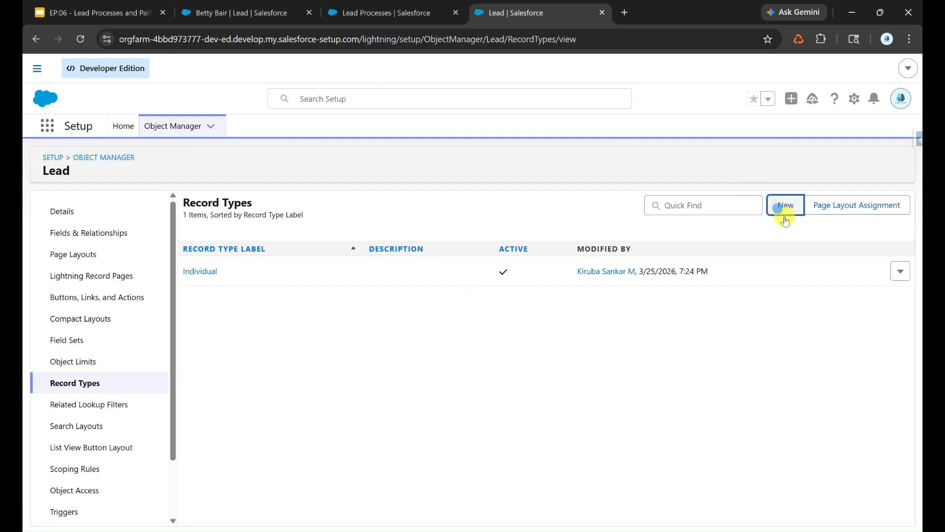
left_click(778, 207)
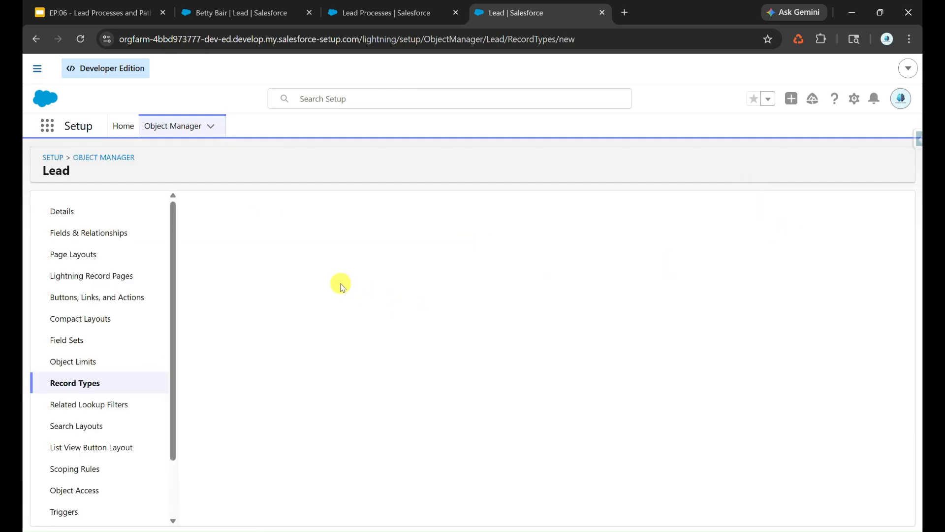
type("Corporate")
left_click(349, 363)
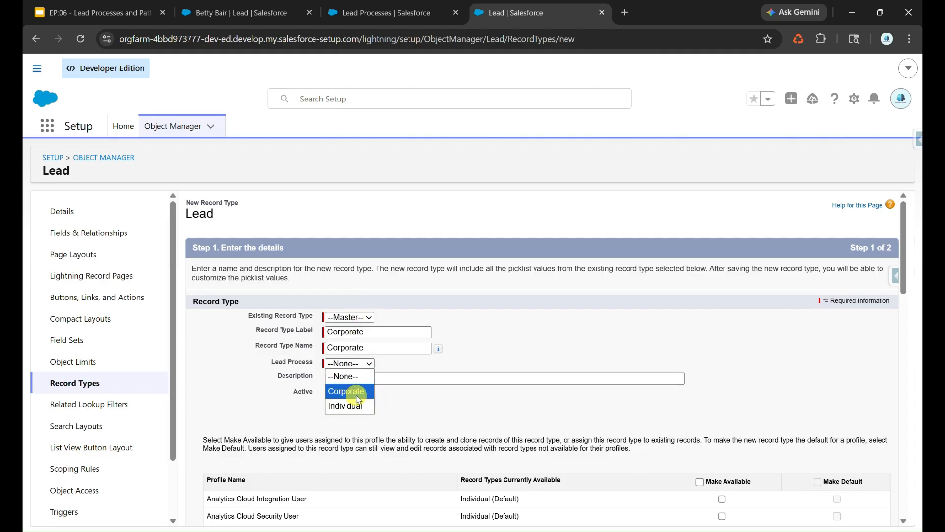
left_click(347, 391)
left_click(699, 481)
scroll(755, 428, "down", 15)
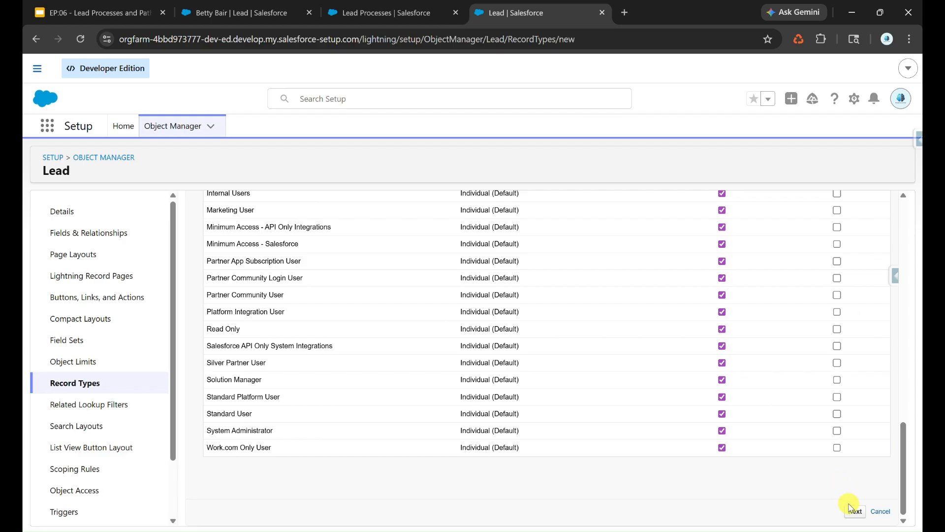
left_click(857, 511)
Apply the Lead Layout to all profiles for the Corporate record type and save it.
left_click(433, 384)
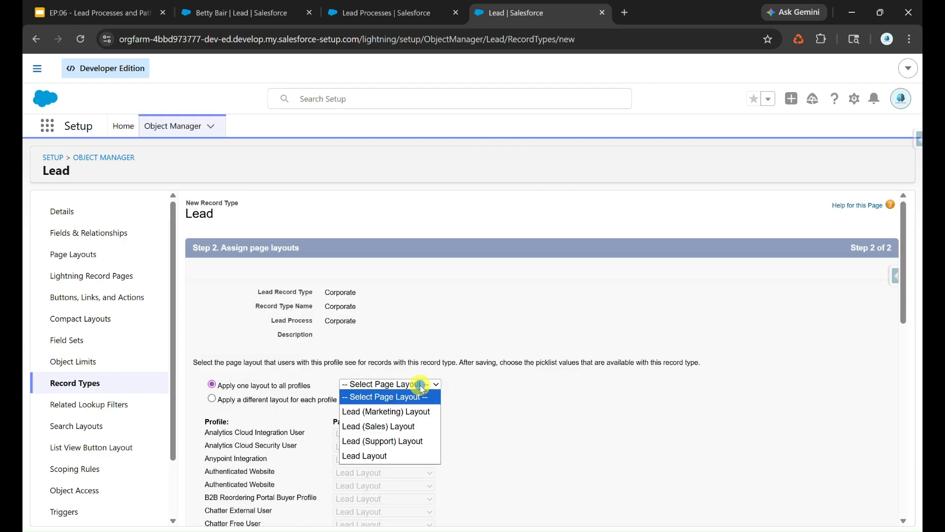
left_click(408, 455)
scroll(513, 449, "down", 10)
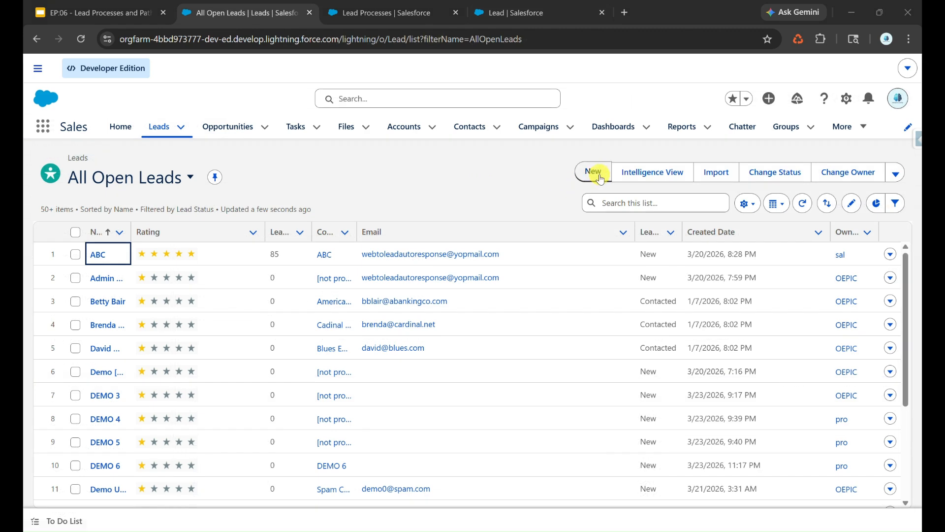
Create a new lead of the Individual record type, entering a last name and using the same text as the company, and save it.
left_click(600, 175)
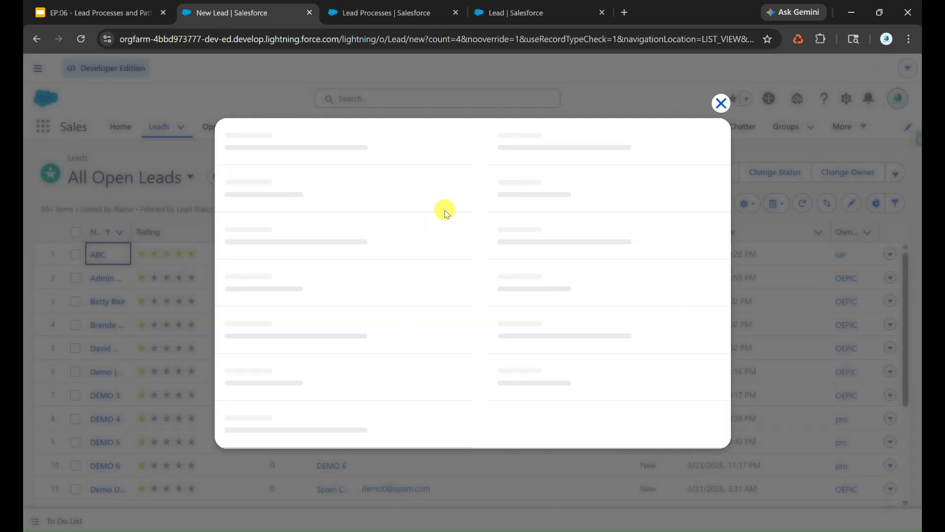
left_click(356, 279)
type("Lavan")
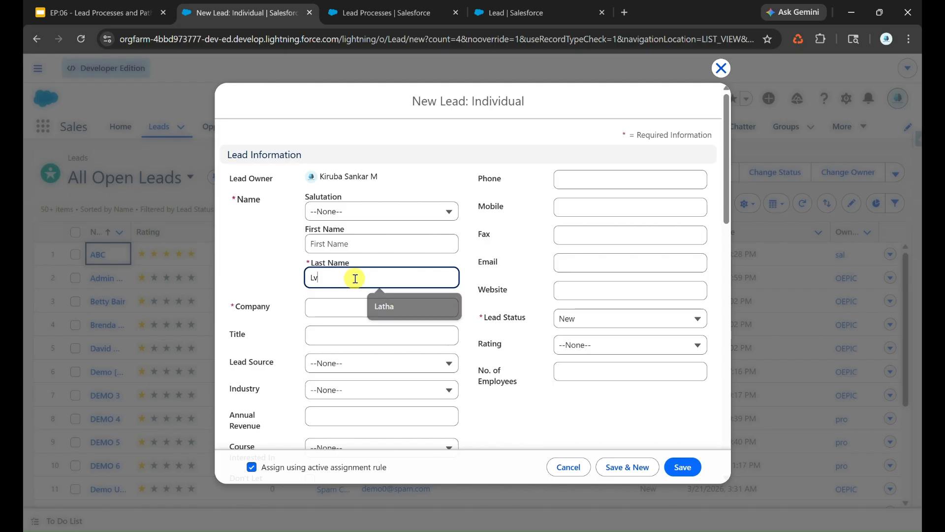
type("yaa")
key("ctrl+a")
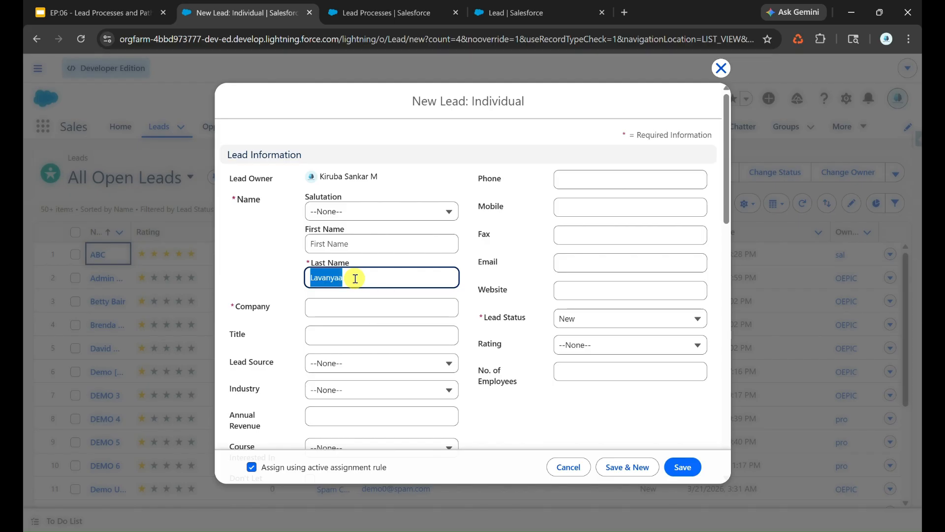
key("ctrl+c")
left_click(323, 307)
key("ctrl+v")
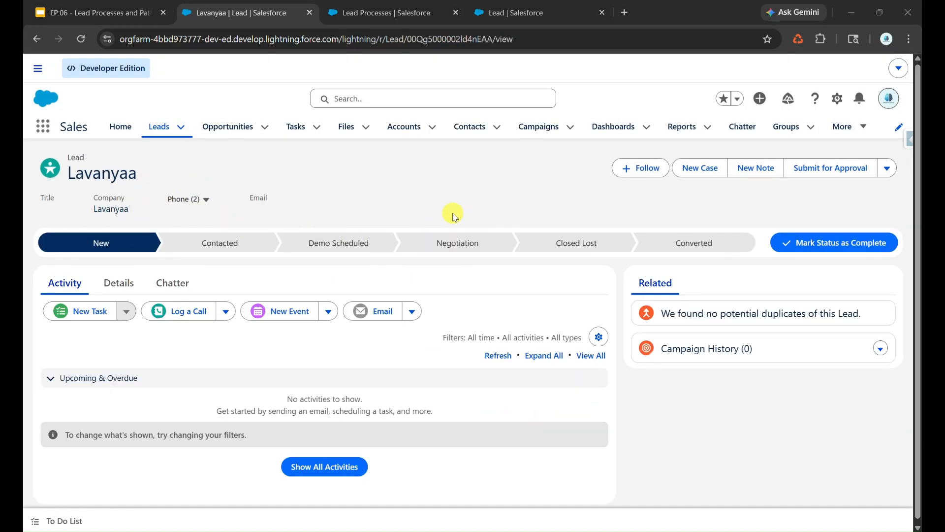
Compare the new Individual lead's path stages with the Individual lead process values and the lead process linked to the Individual record type.
left_click(389, 13)
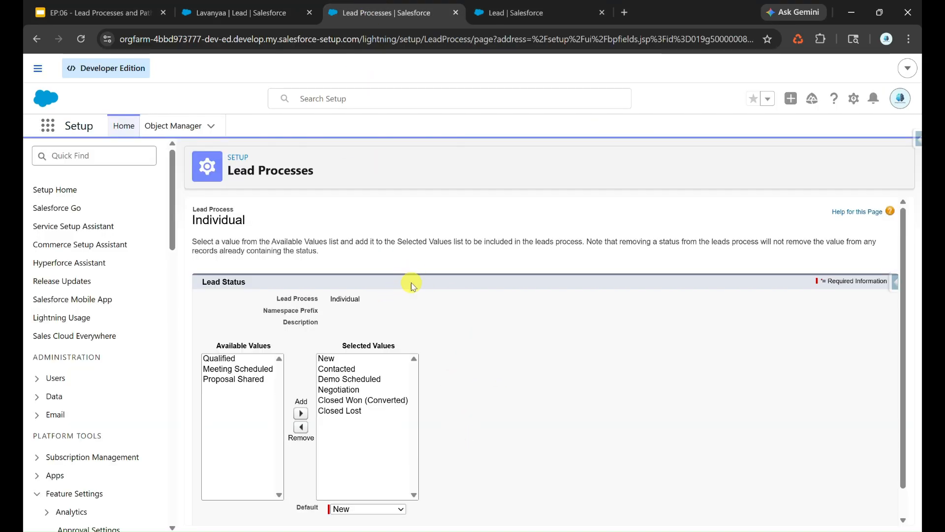
left_click(296, 12)
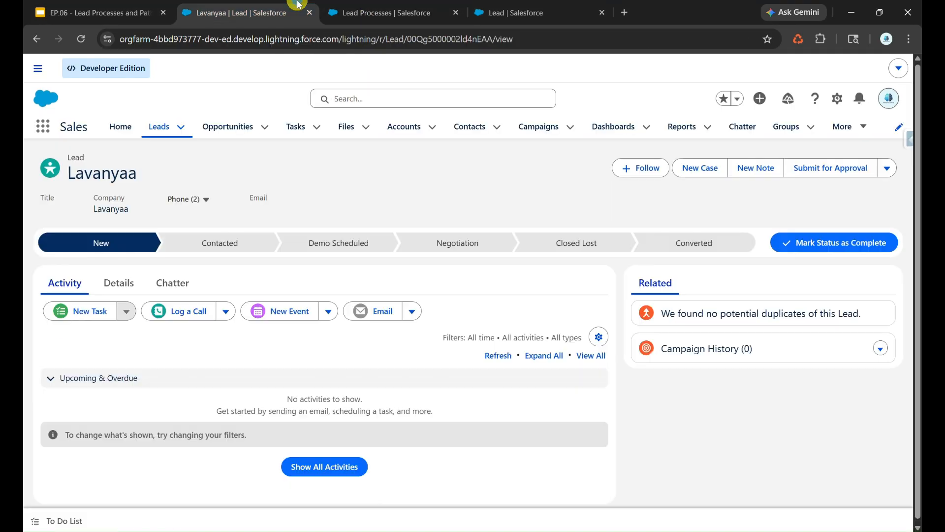
left_click(373, 13)
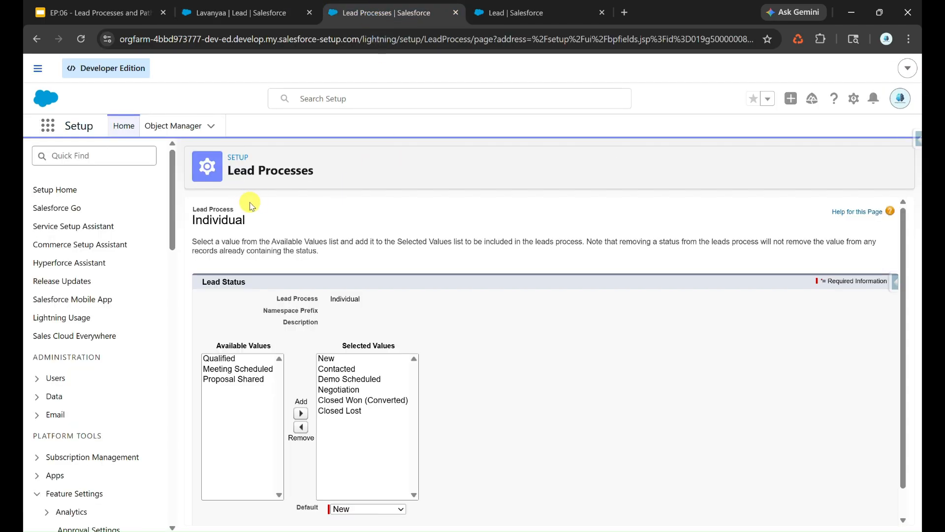
left_click(555, 9)
left_click(200, 301)
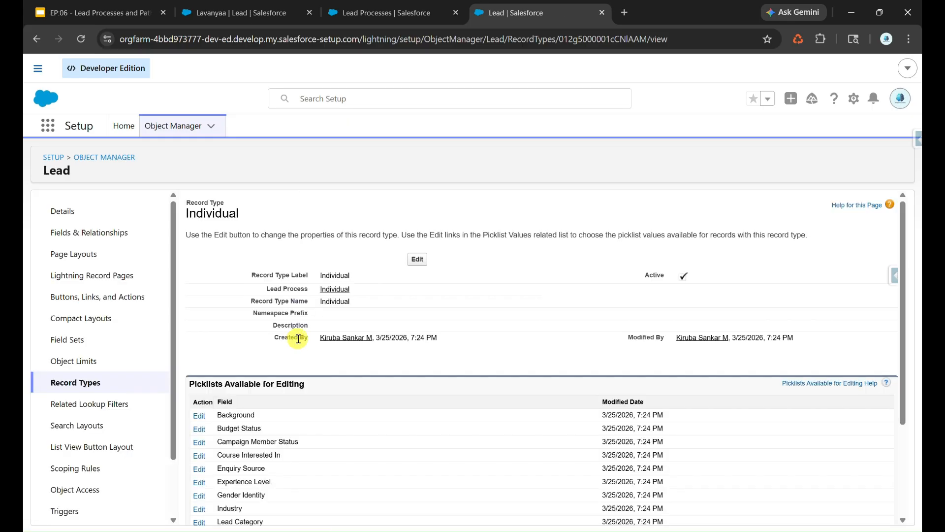
left_click_drag(264, 288, 321, 290)
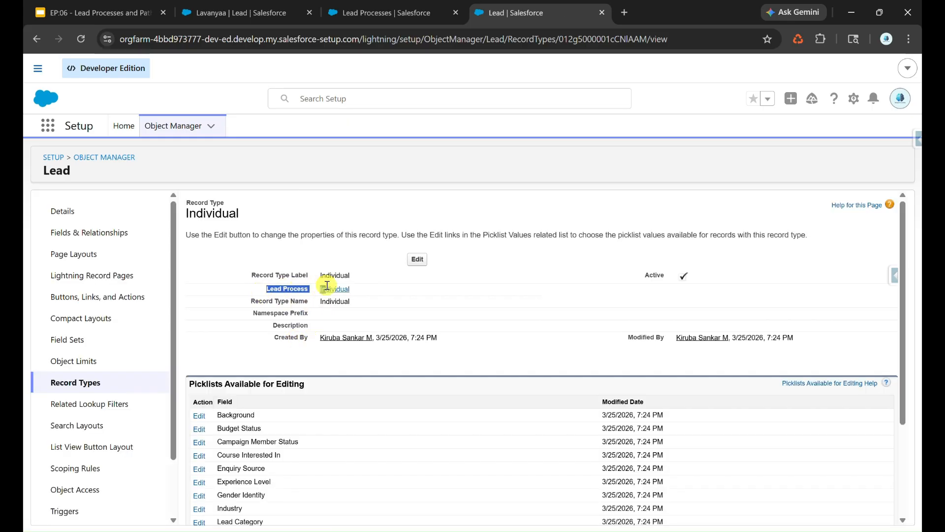
triple_click(371, 286)
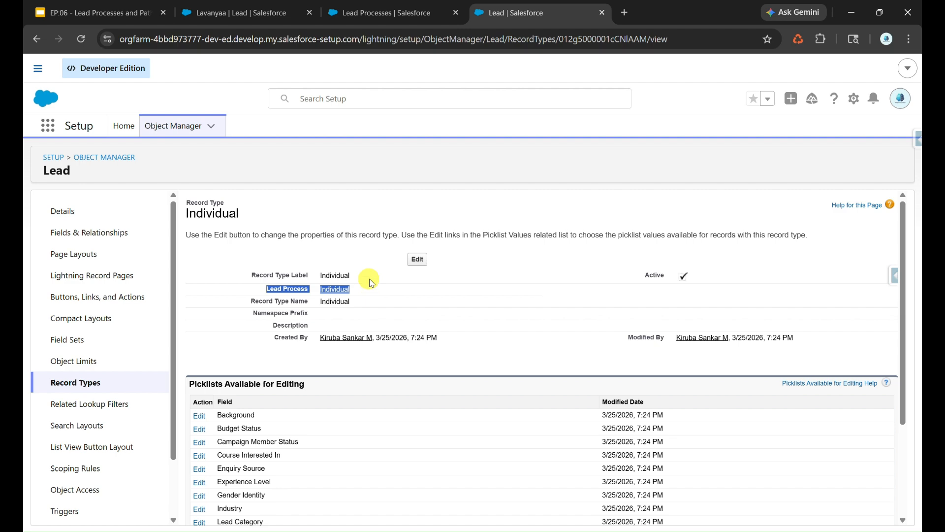
left_click(369, 13)
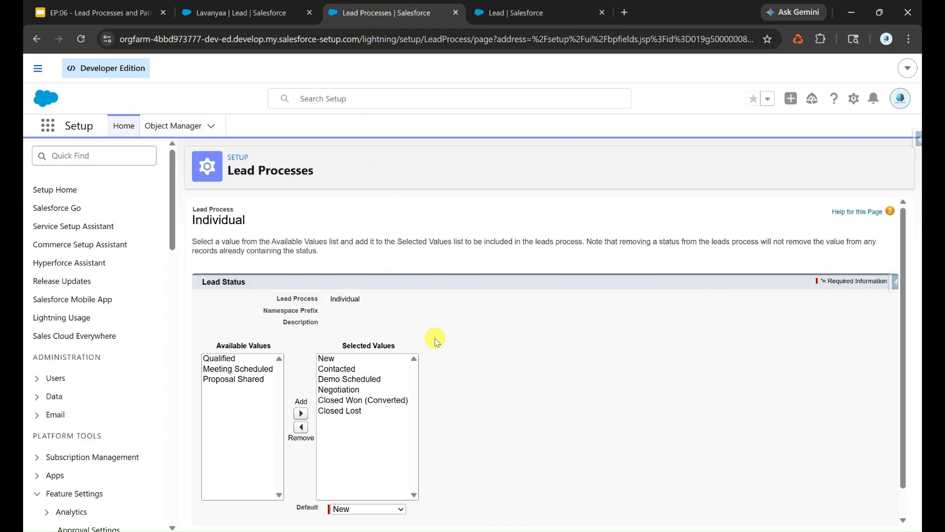
Create a new lead of the Corporate record type, entering a last name and using the same text as the company, and save it.
left_click(243, 18)
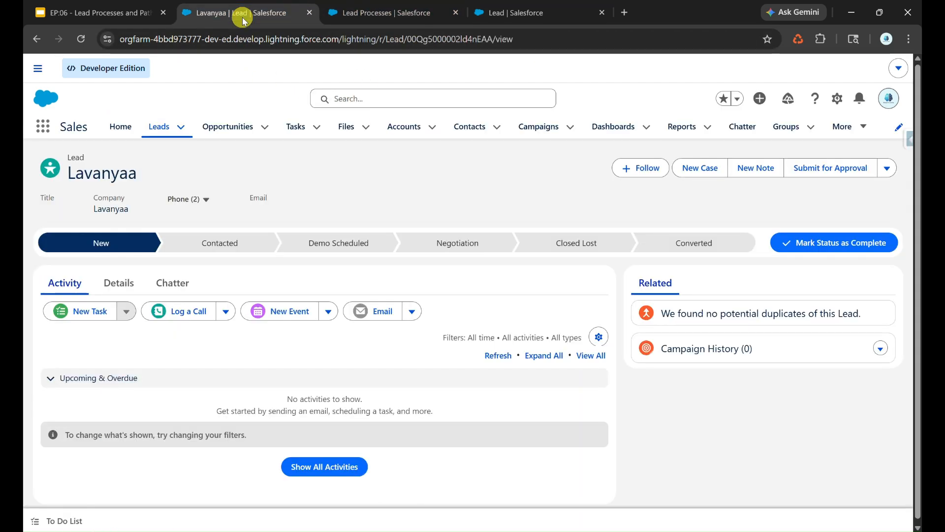
left_click(165, 133)
left_click(593, 172)
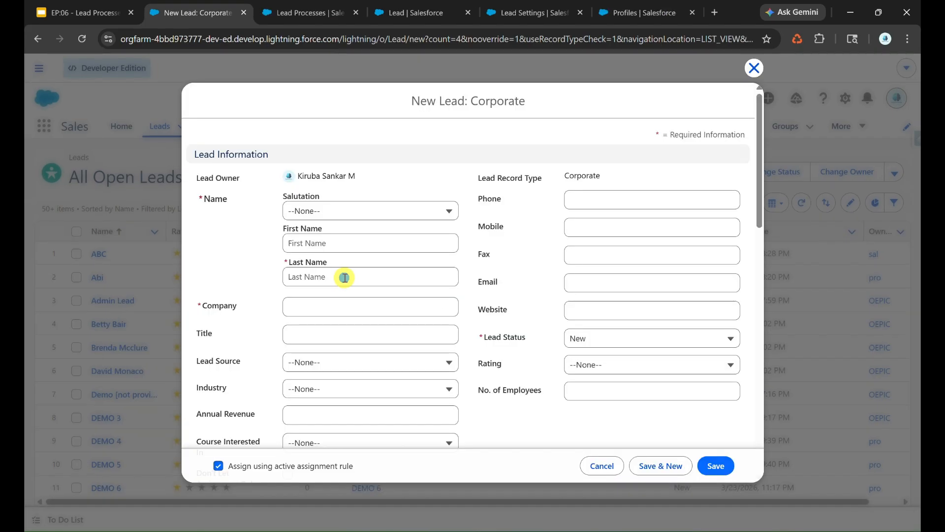
left_click(344, 276)
type("Abdul")
key("ctrl+a")
key("ctrl+c")
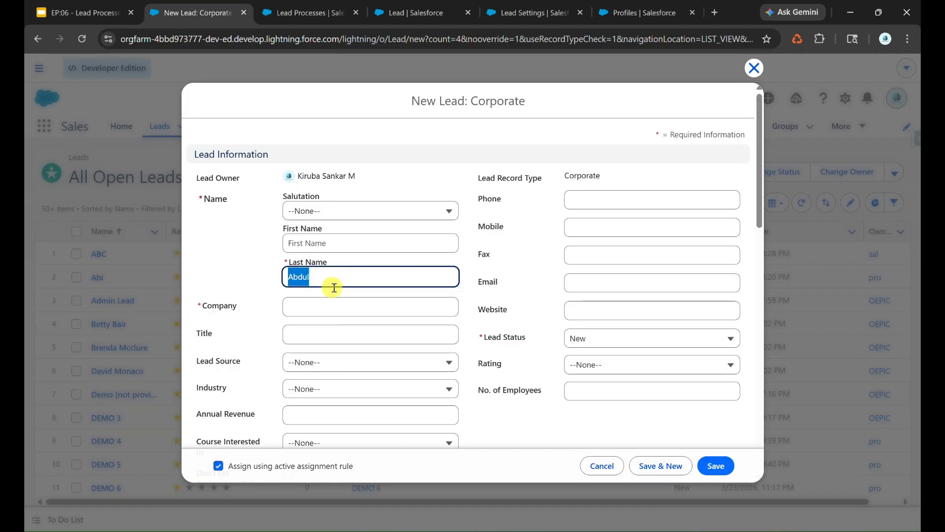
left_click(308, 310)
key("ctrl+v")
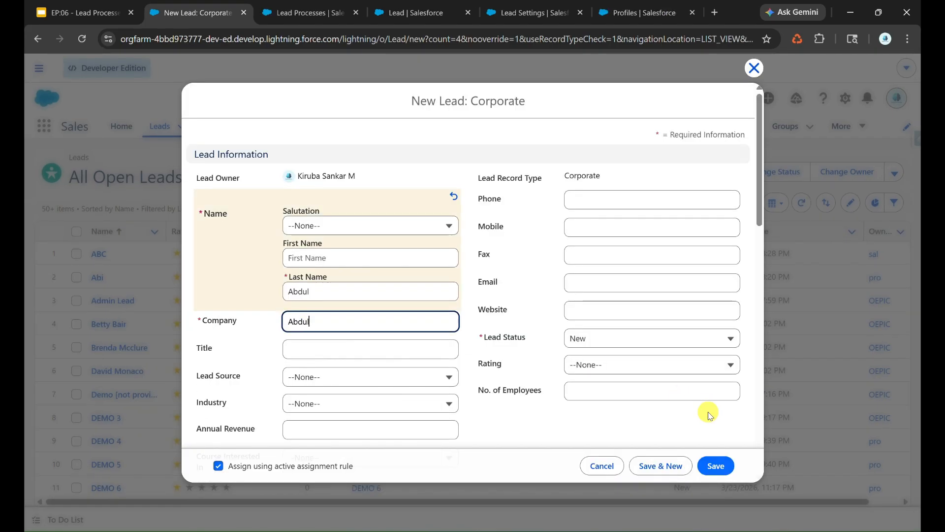
left_click(715, 466)
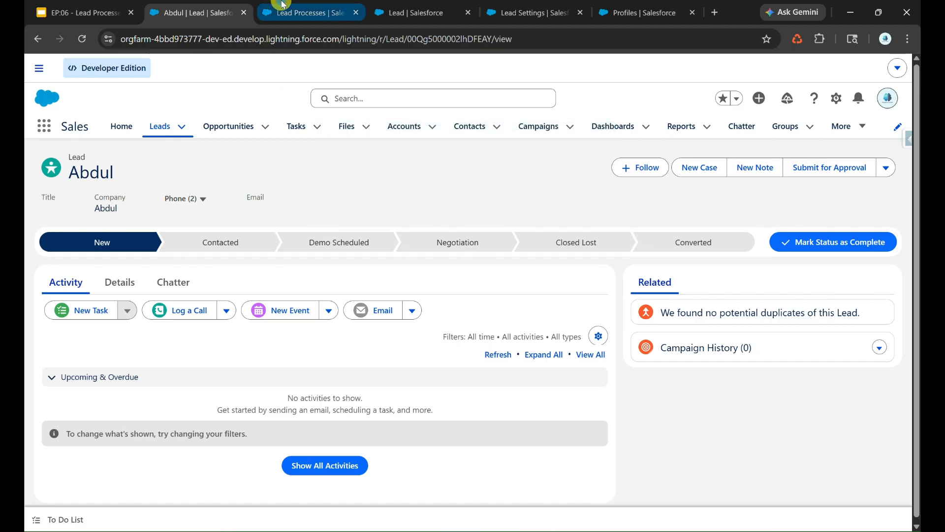
Compare the Corporate lead process values with the new lead's path stages, and check the lead's record type in its details.
left_click(295, 12)
left_click(267, 314)
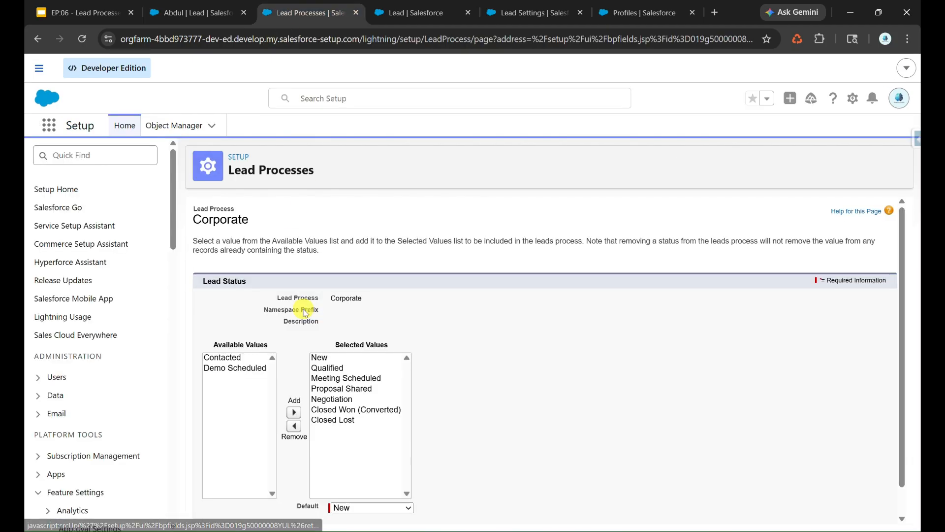
left_click(150, 4)
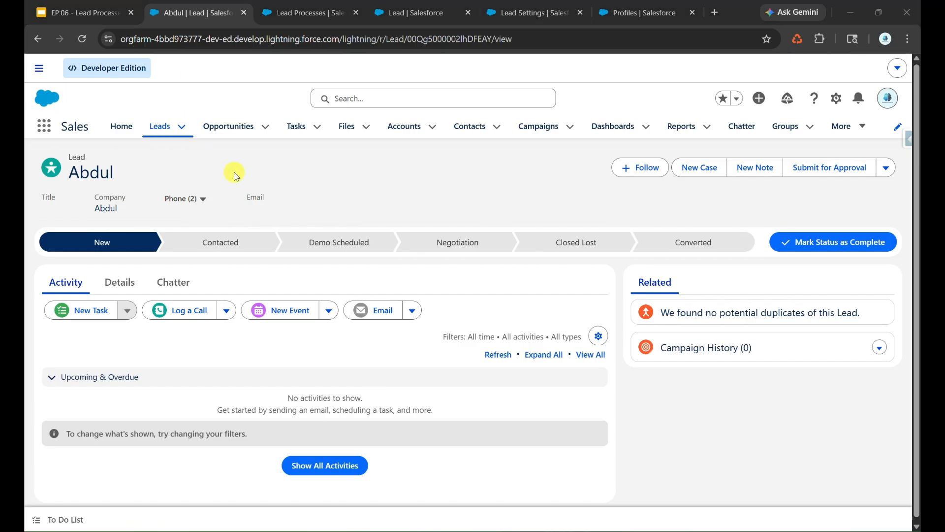
left_click(120, 282)
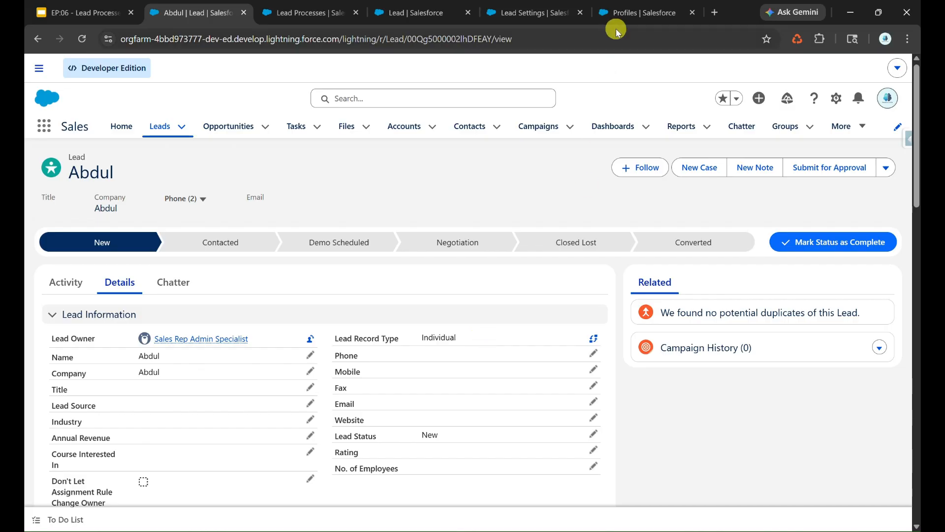
Examine the Record Type Setting in Lead Settings and the System Administrator profile's default lead record type, and return to the lead.
left_click(564, 11)
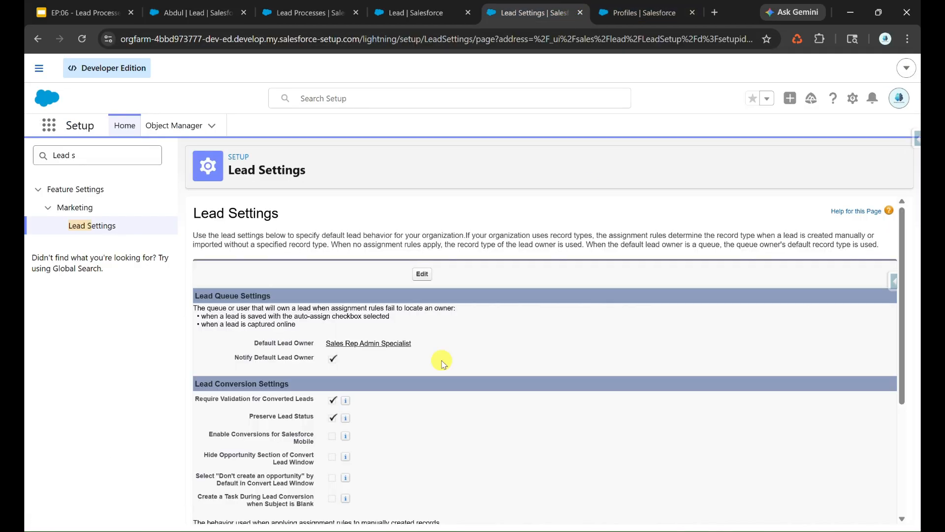
scroll(441, 364, "down", 3)
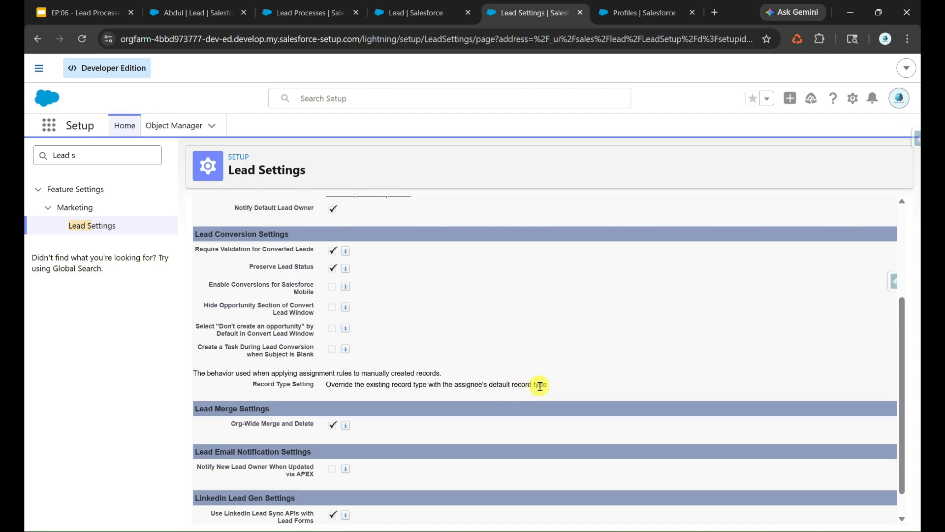
left_click(645, 12)
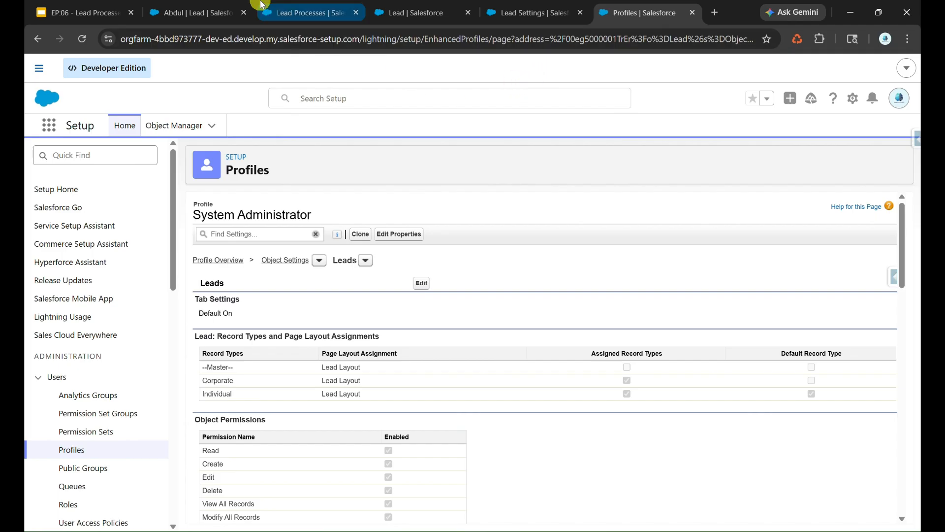
left_click(235, 6)
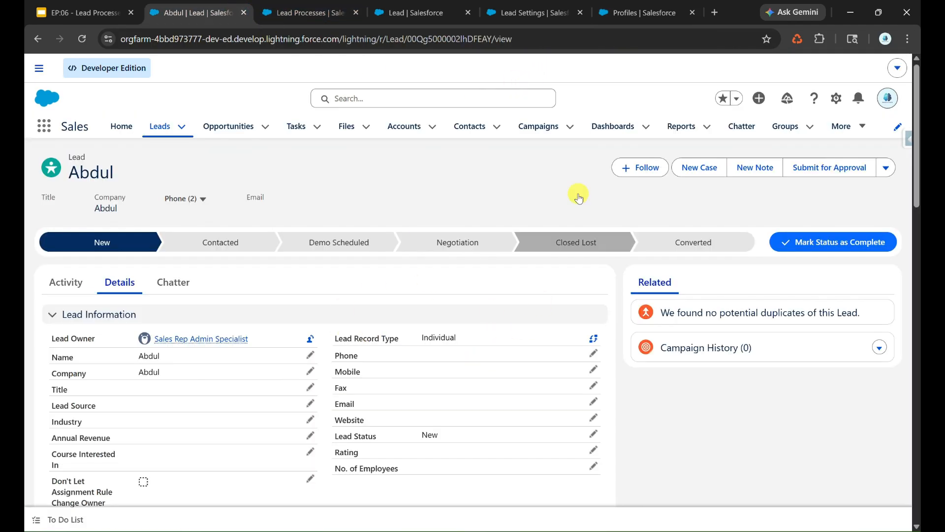
Edit the Lead Settings to keep the existing record type when assignment rules apply to manually created records, and save.
left_click(566, 6)
scroll(428, 292, "up", 3)
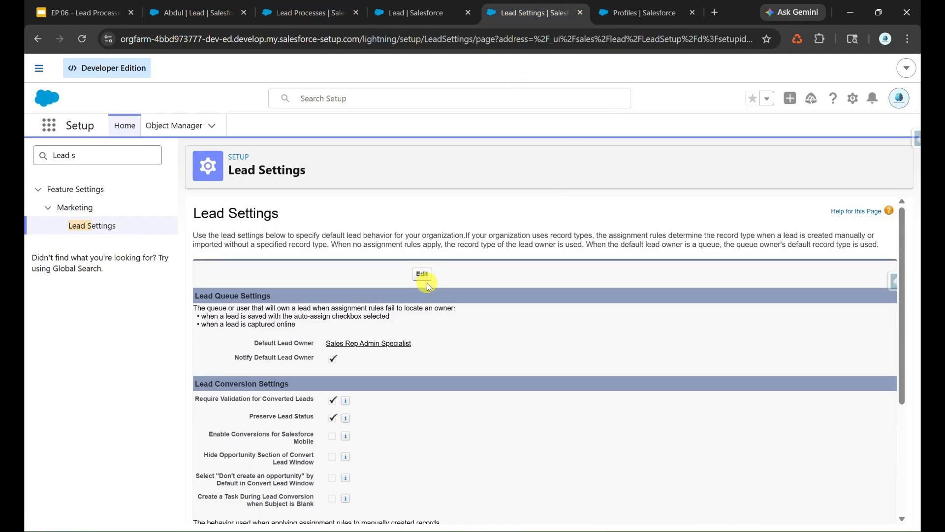
left_click(424, 279)
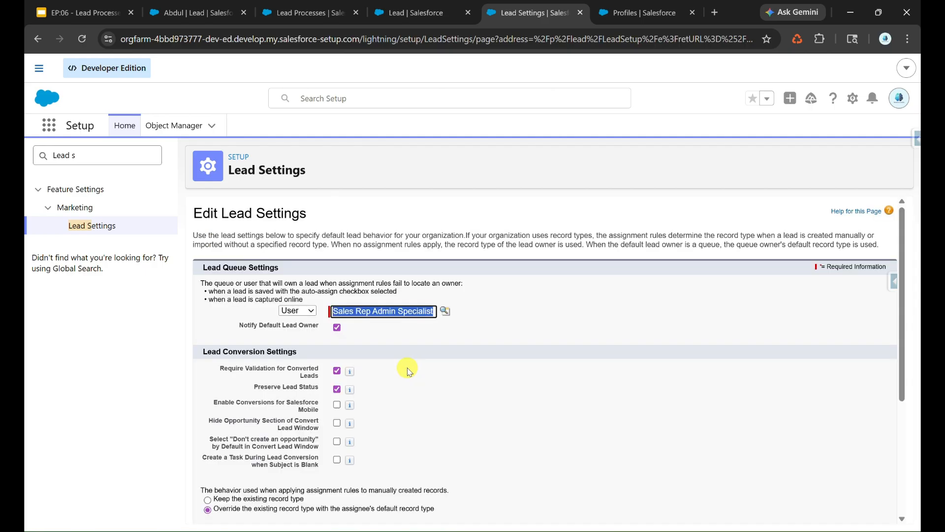
scroll(407, 370, "down", 4)
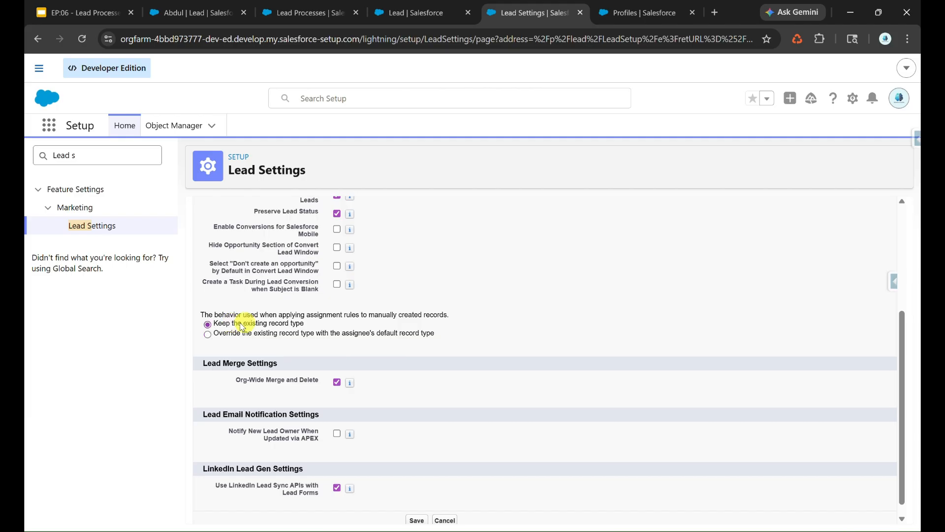
left_click(419, 519)
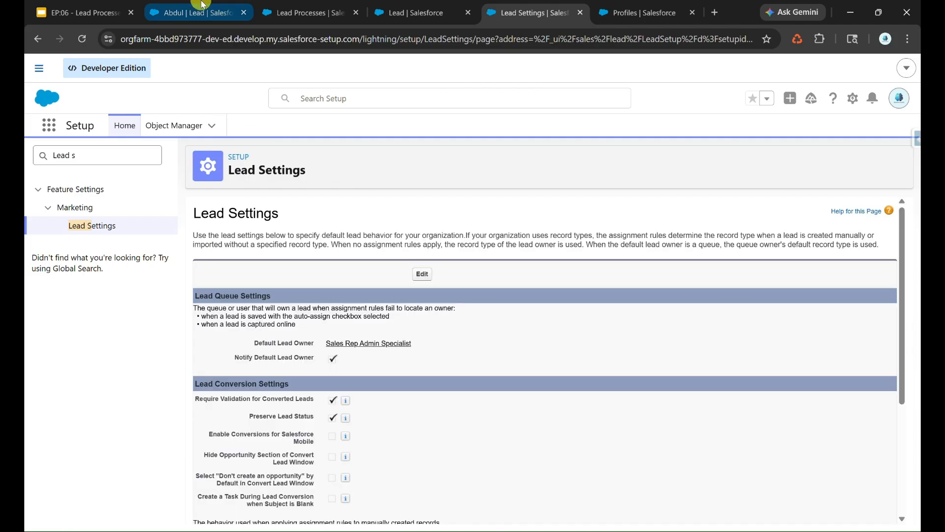
Start another new lead with the Corporate record type and continue to its entry form.
left_click(197, 12)
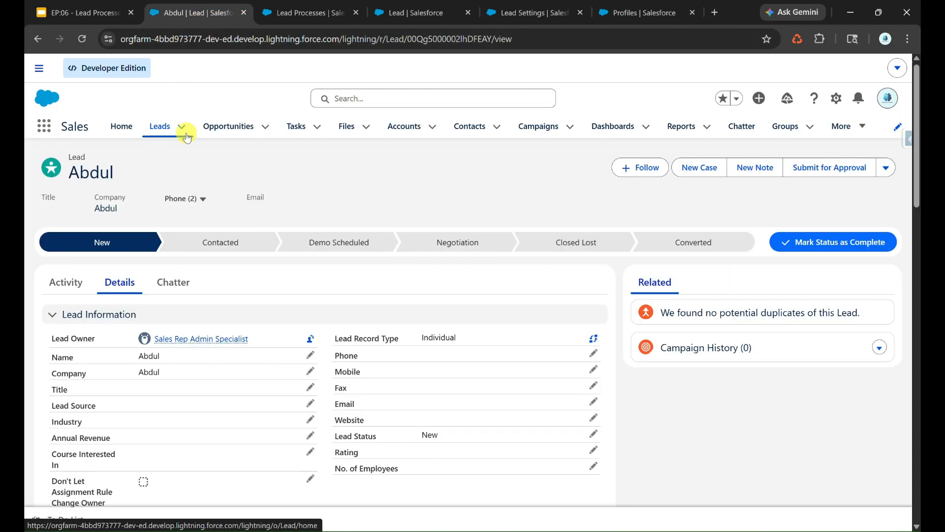
left_click(160, 126)
left_click(594, 172)
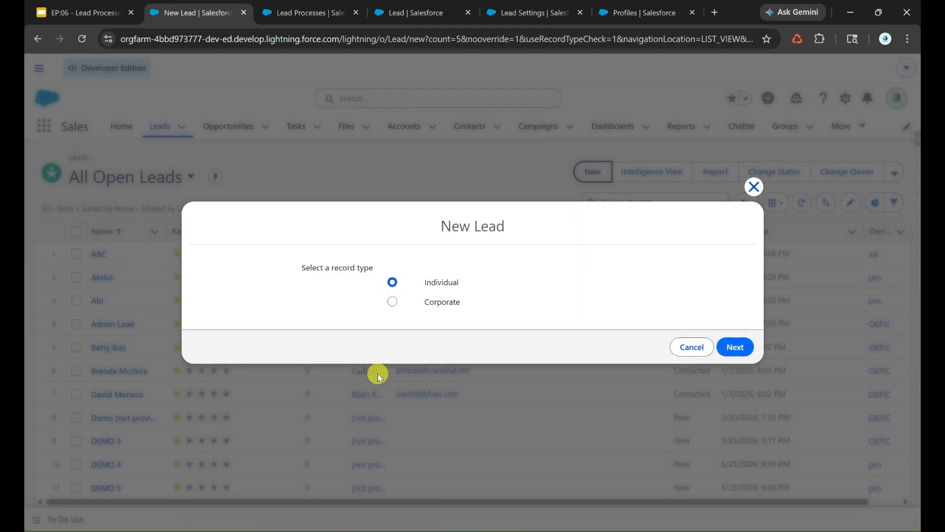
left_click(441, 302)
left_click(734, 346)
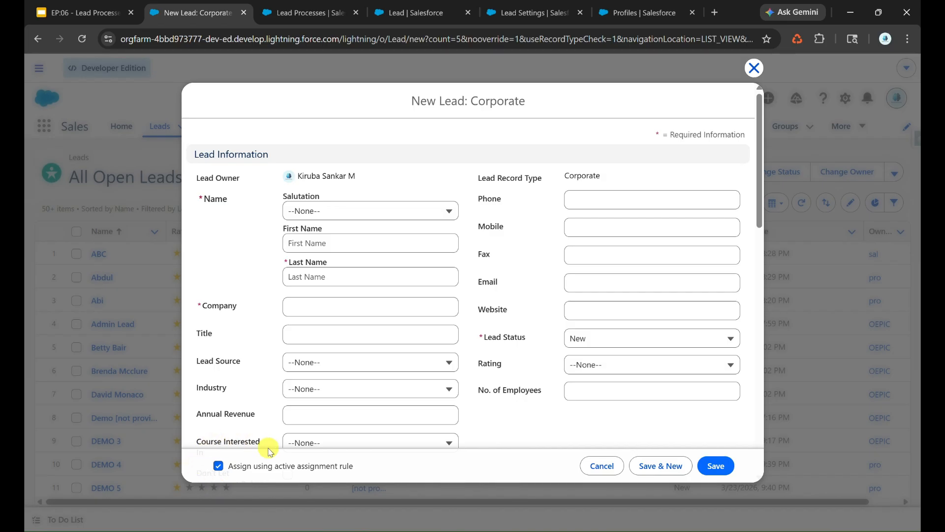
Check the saved Record Type Setting in Lead Settings and return to the new Corporate lead form.
left_click(576, 7)
scroll(412, 313, "down", 3)
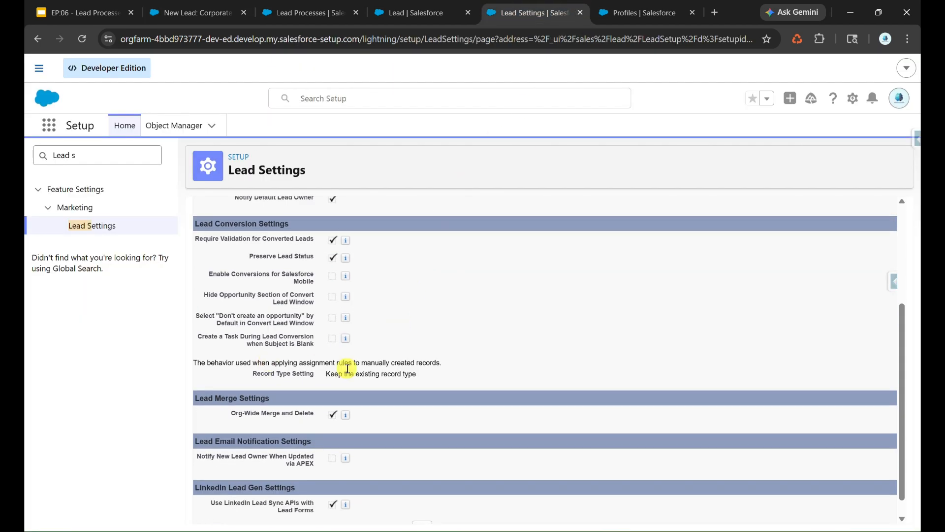
left_click(231, 11)
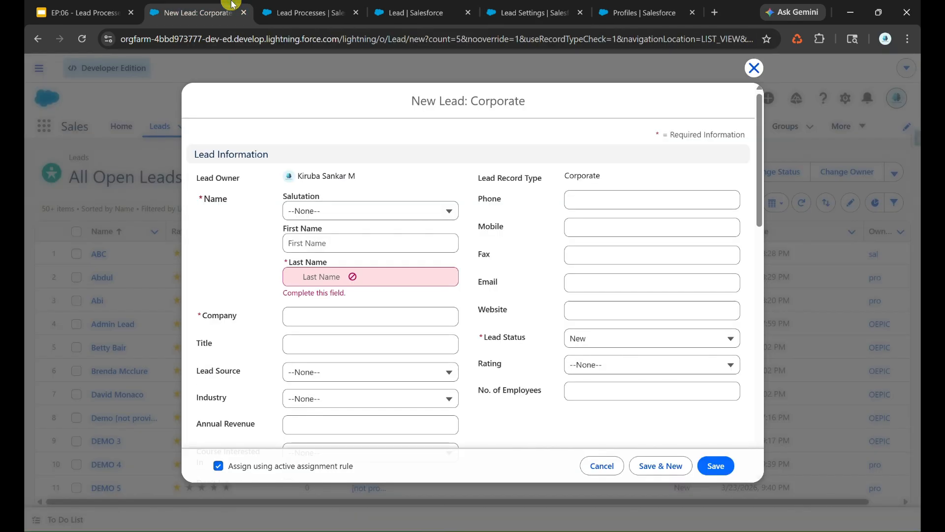
Enter the Corporate lead's last name, use the same text as the company, save the lead and show its details.
left_click(364, 273)
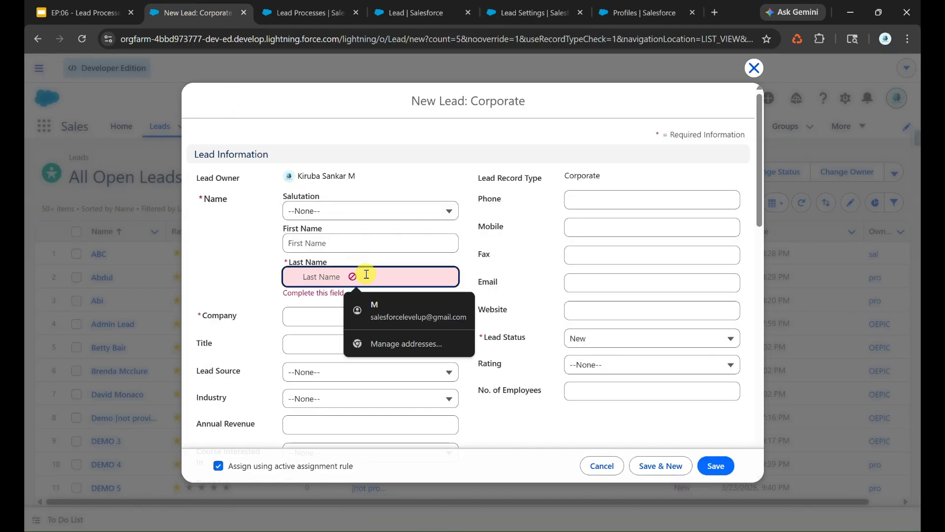
type("Lath")
key("ctrl+a")
key("ctrl+c")
left_click(317, 315)
key("ctrl+v")
left_click(716, 466)
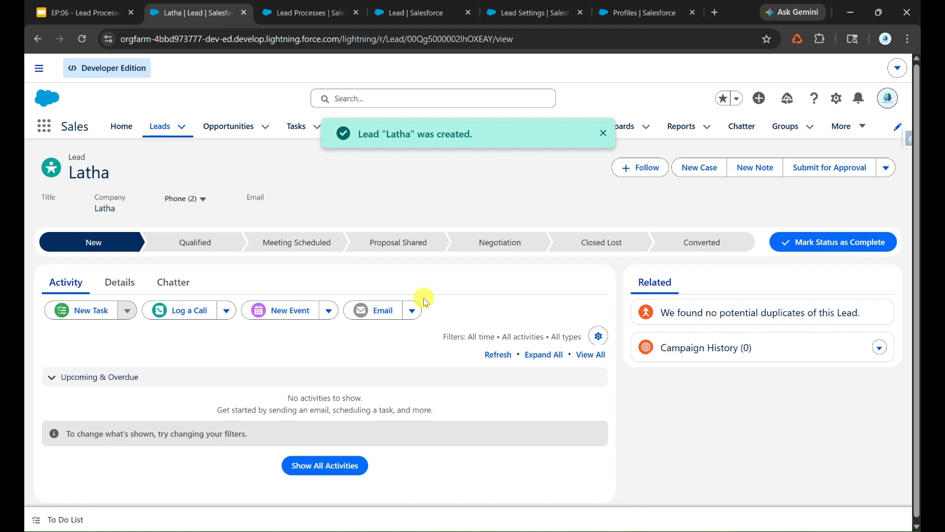
left_click(126, 281)
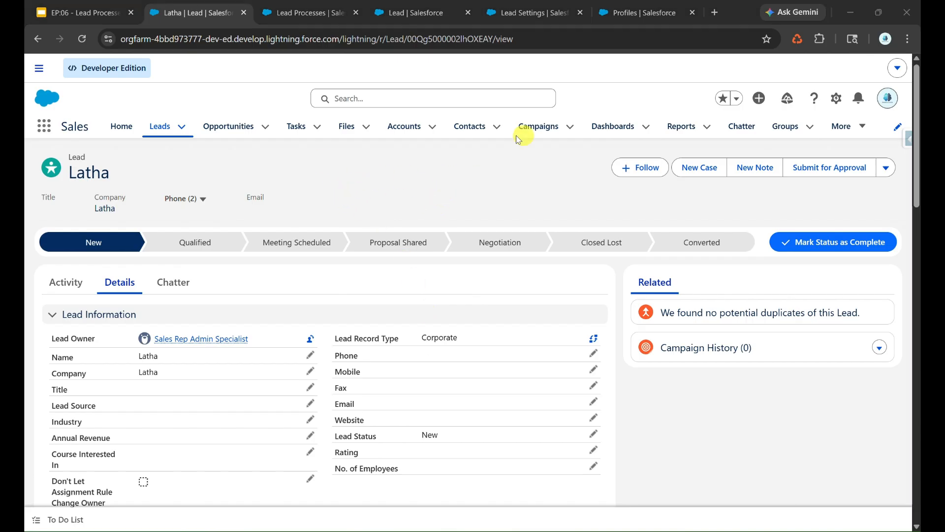
Enable Path in Path Settings and start setting up a new path.
left_click(303, 12)
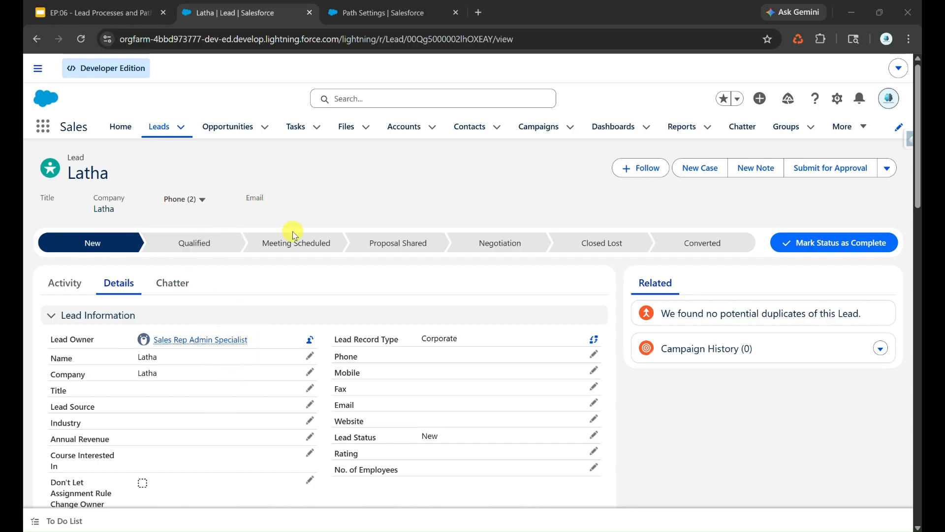
left_click(347, 6)
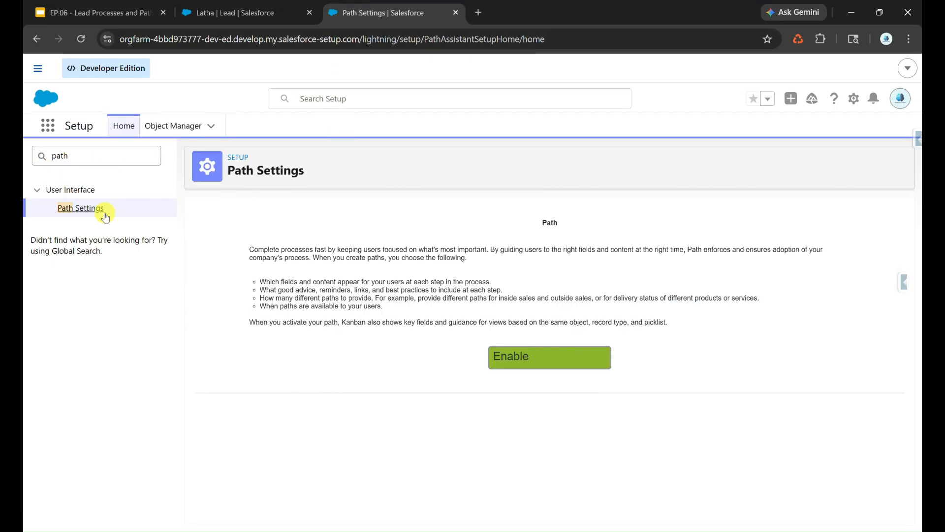
left_click(526, 364)
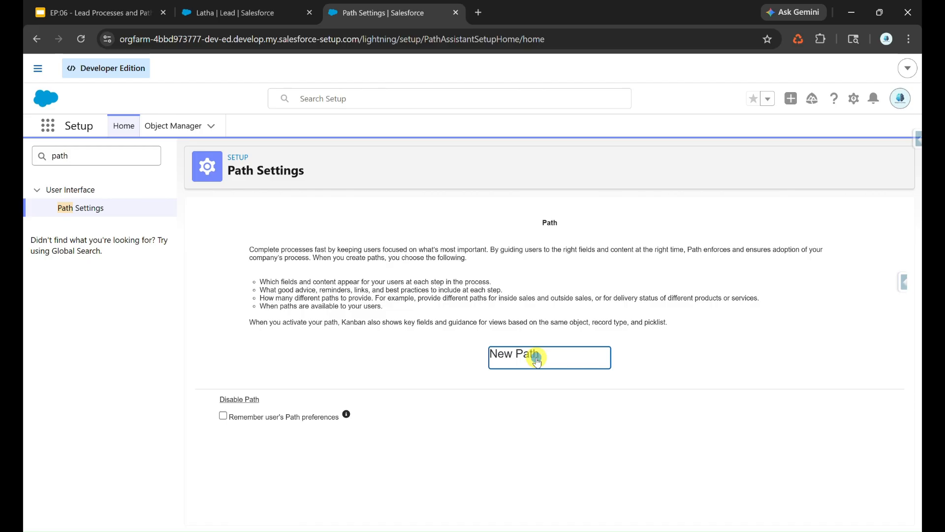
left_click(536, 361)
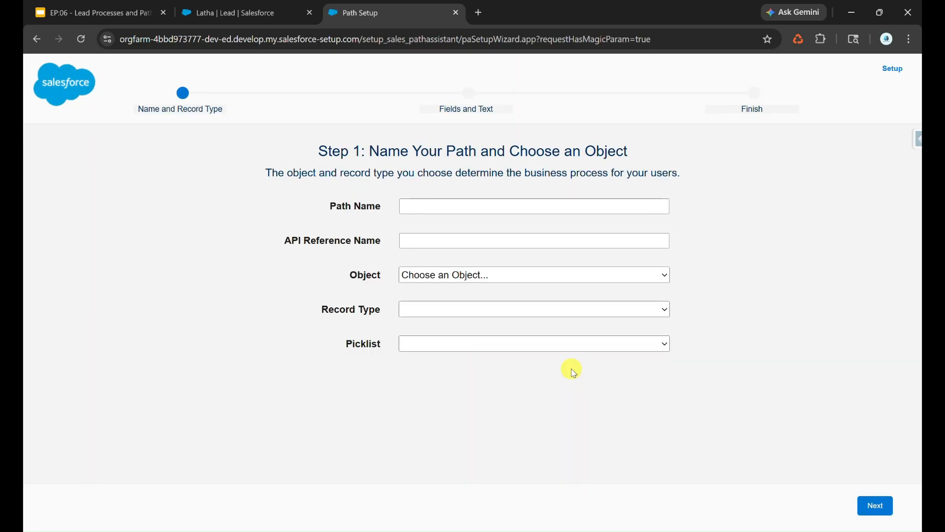
Name the path Individual Lead Path, assign it the Lead object, Individual record type and Lead Status picklist, and continue to the fields and guidance.
left_click(485, 207)
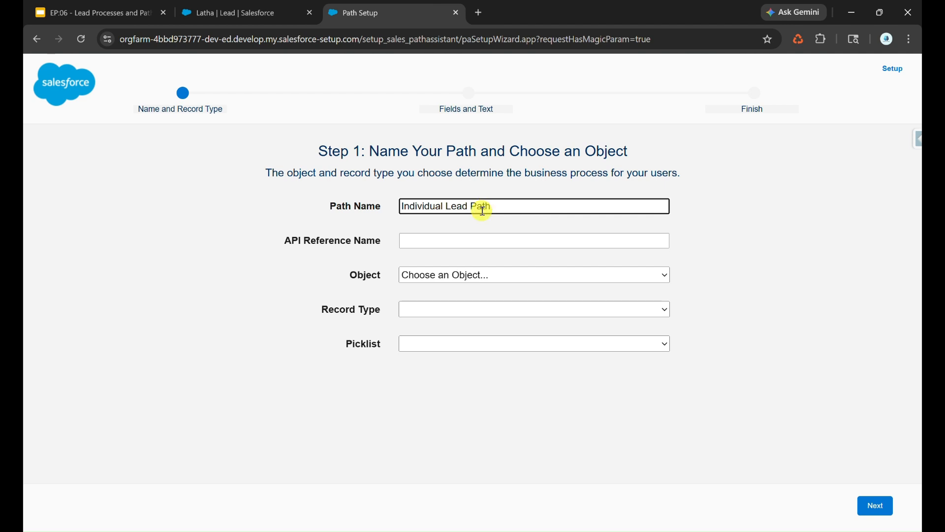
left_click(455, 240)
left_click(470, 281)
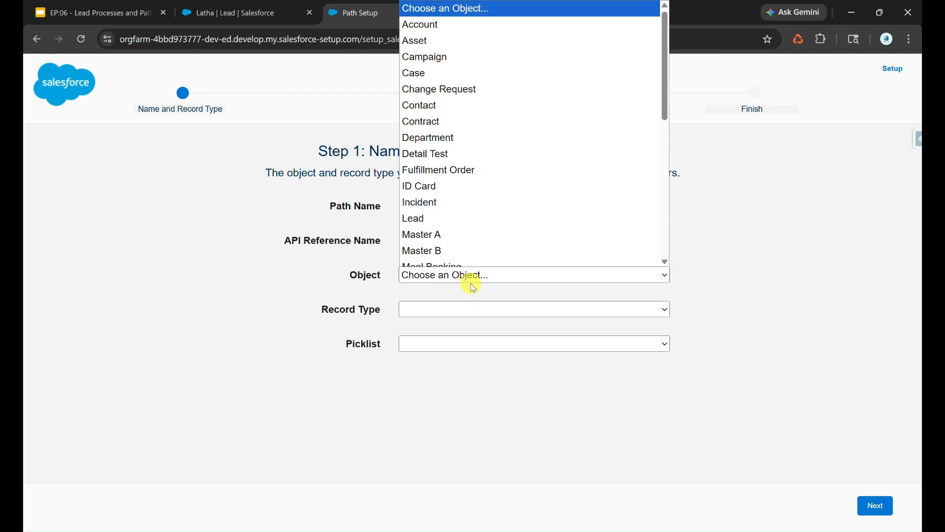
left_click(436, 213)
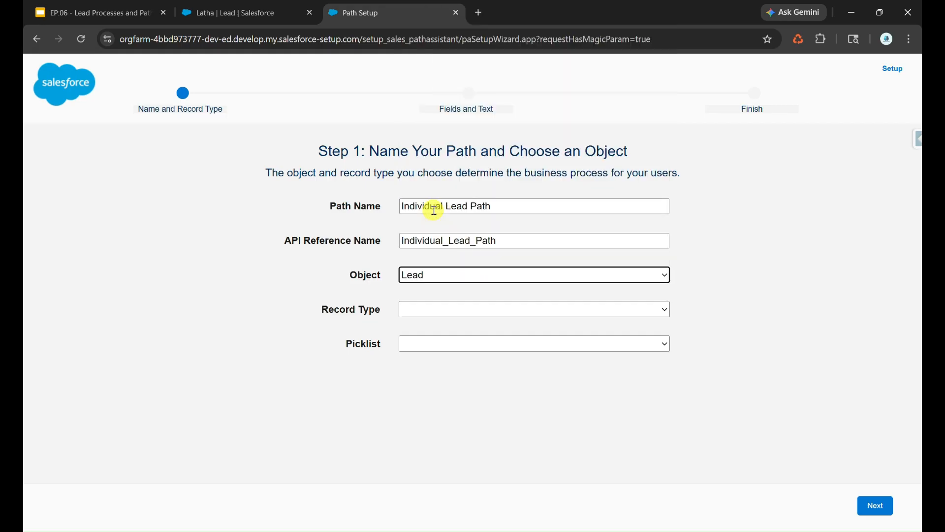
left_click(438, 312)
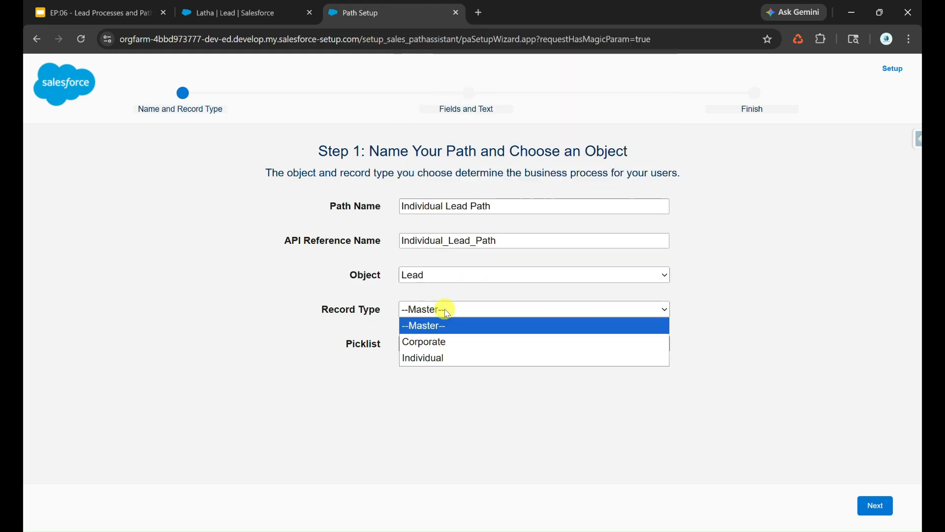
left_click(423, 358)
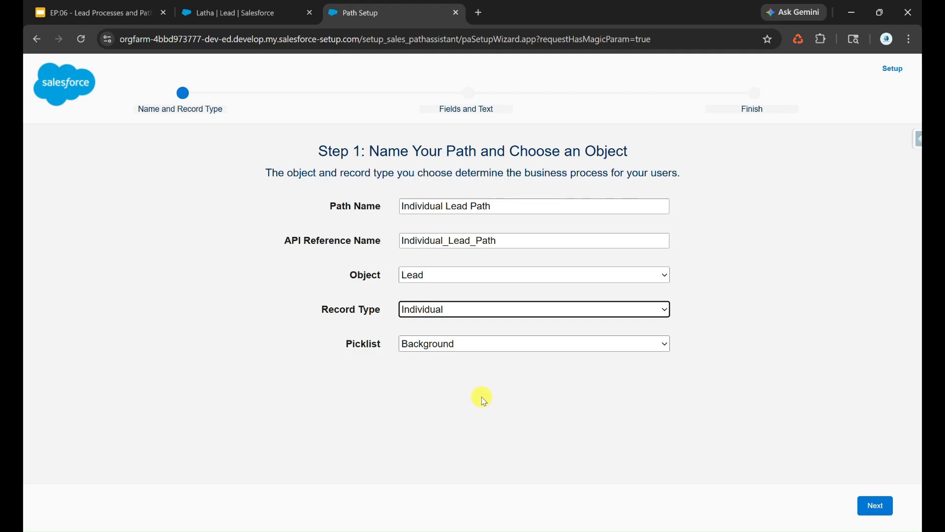
left_click(476, 348)
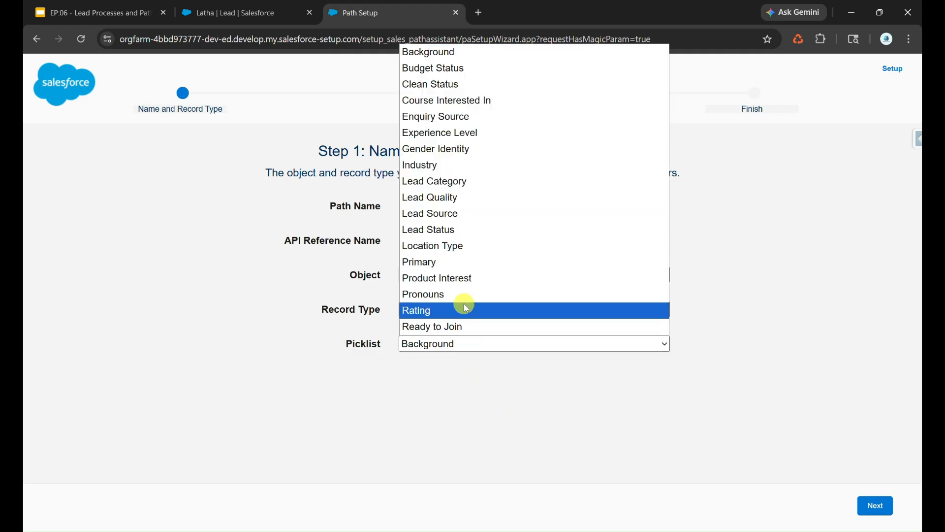
left_click(458, 238)
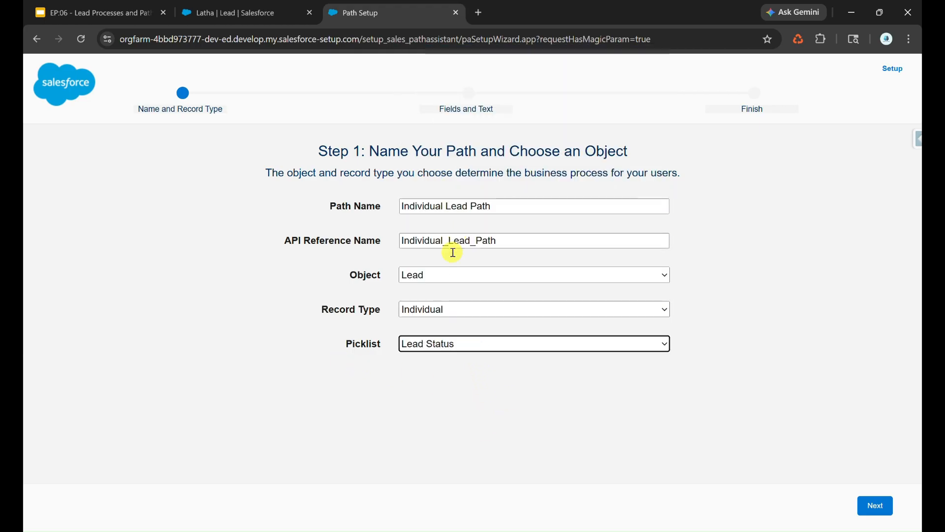
left_click(875, 508)
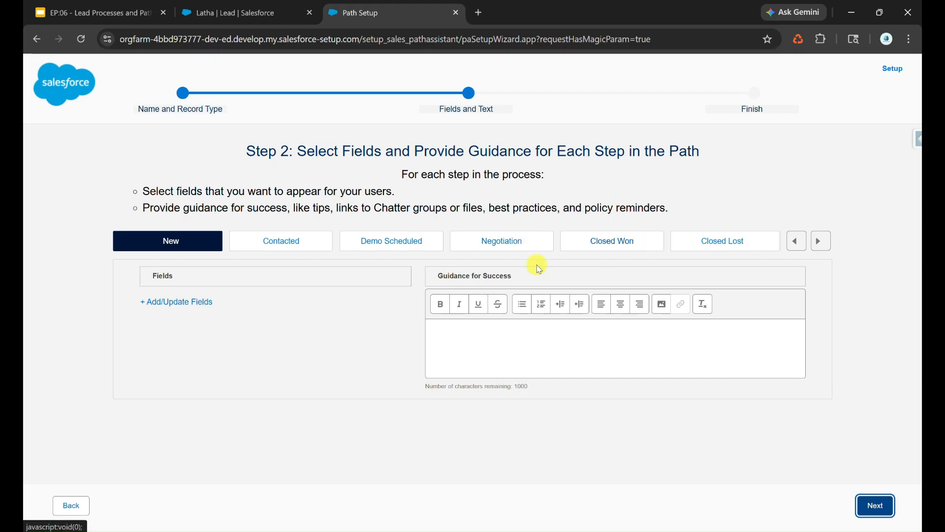
Select Background, Budget Status, Company, Clean Status and Asked About Placement as the fields for the New stage.
left_click(201, 301)
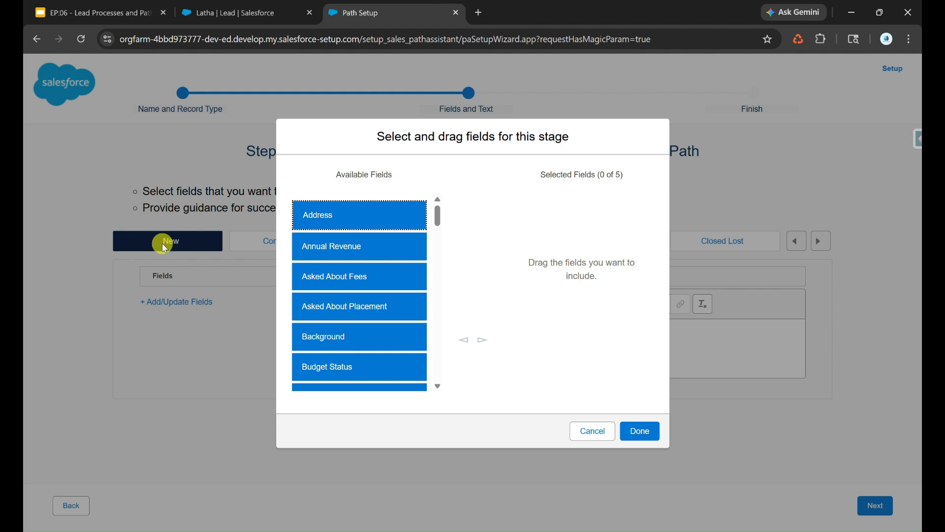
scroll(396, 297, "down", 1)
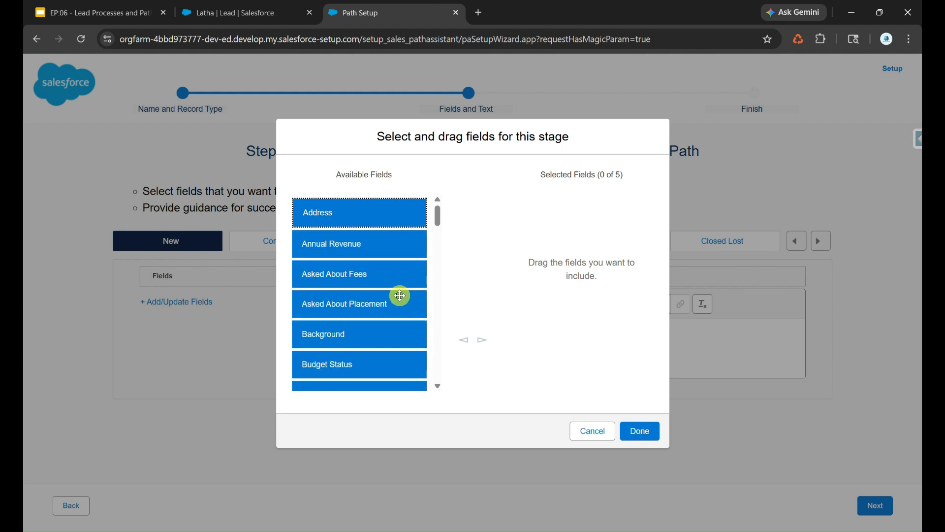
left_click(376, 232)
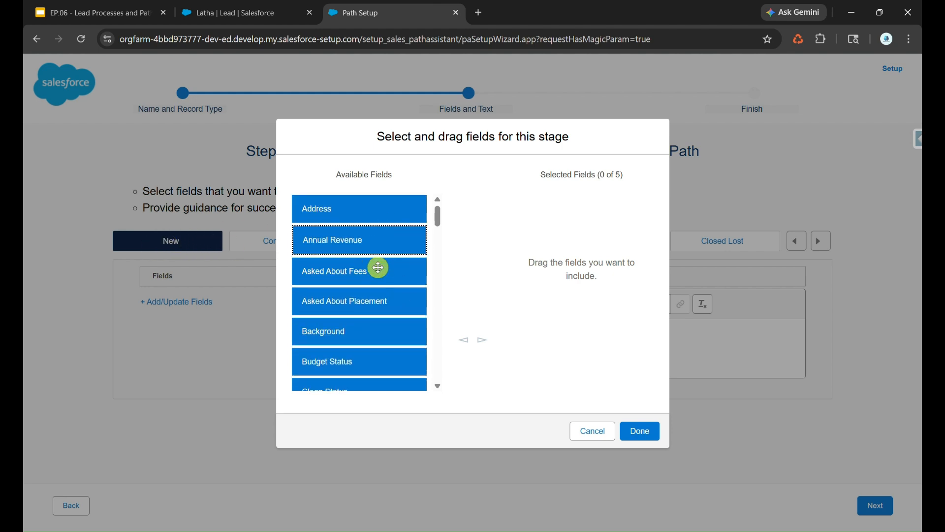
left_click(381, 332)
left_click(483, 341)
left_click(374, 331)
left_click(483, 340)
left_click(377, 356)
left_click(482, 340)
left_click(364, 333)
left_click(483, 341)
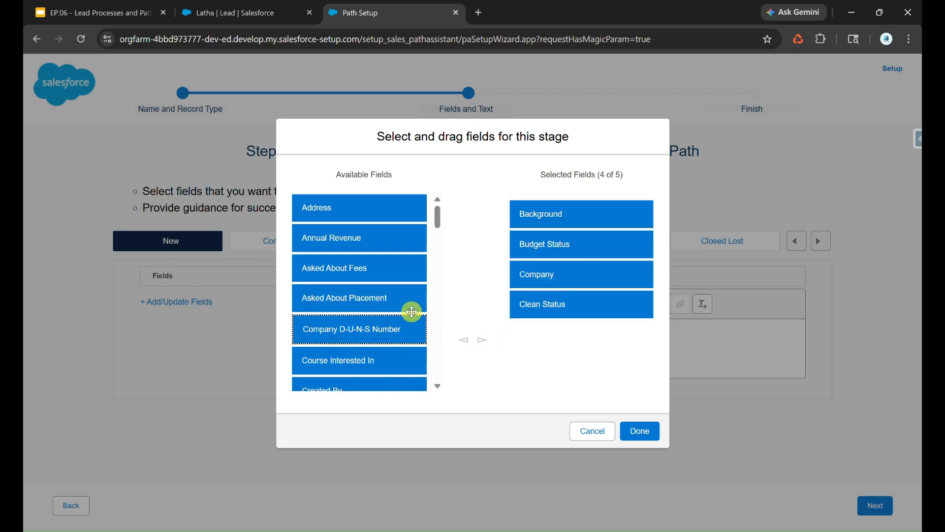
left_click(394, 304)
left_click(483, 340)
Try adding Course Interested In as a sixth field, remove it again and confirm the New stage's field selection.
left_click(405, 329)
left_click(482, 340)
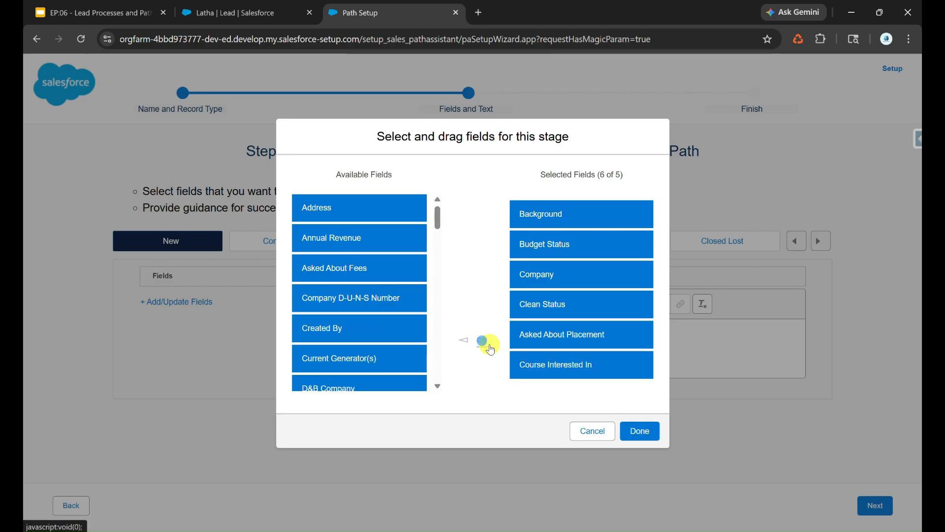
left_click(560, 366)
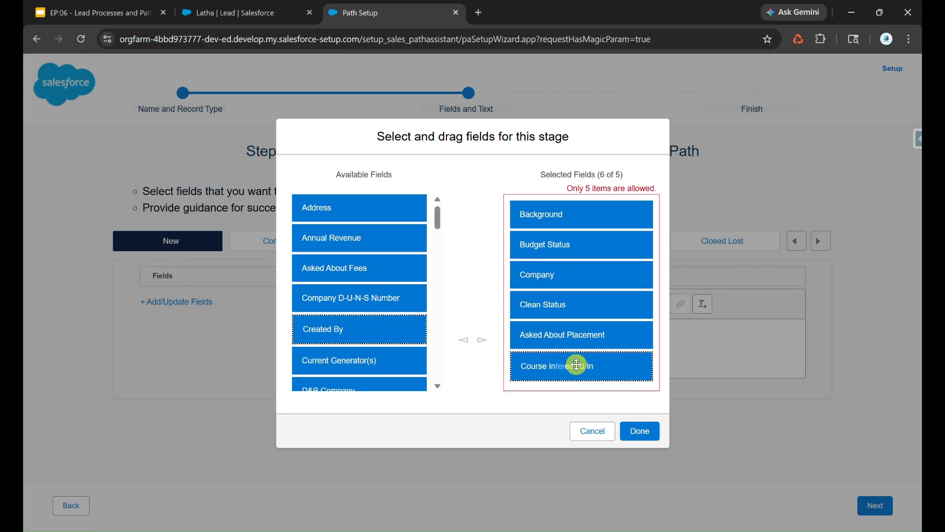
left_click(463, 340)
left_click(656, 430)
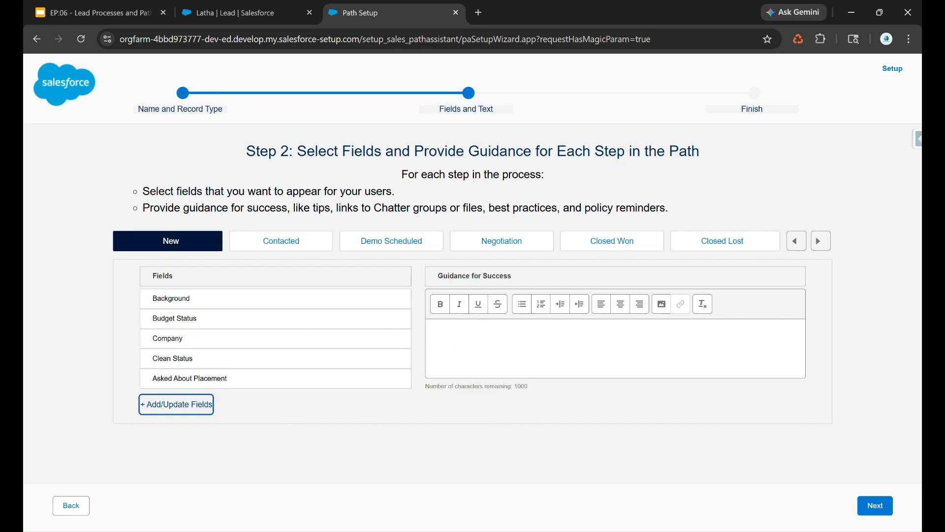
Copy the New stage's guidance sentence from the ChatGPT conversation into the stage's Guidance for Success in Path Setup.
key("alt+Tab")
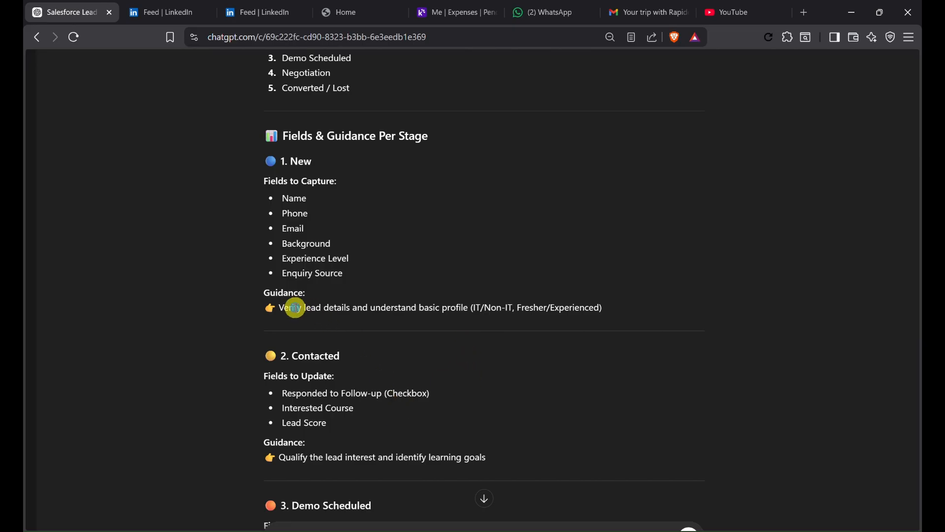
triple_click(310, 307)
key("ctrl+c")
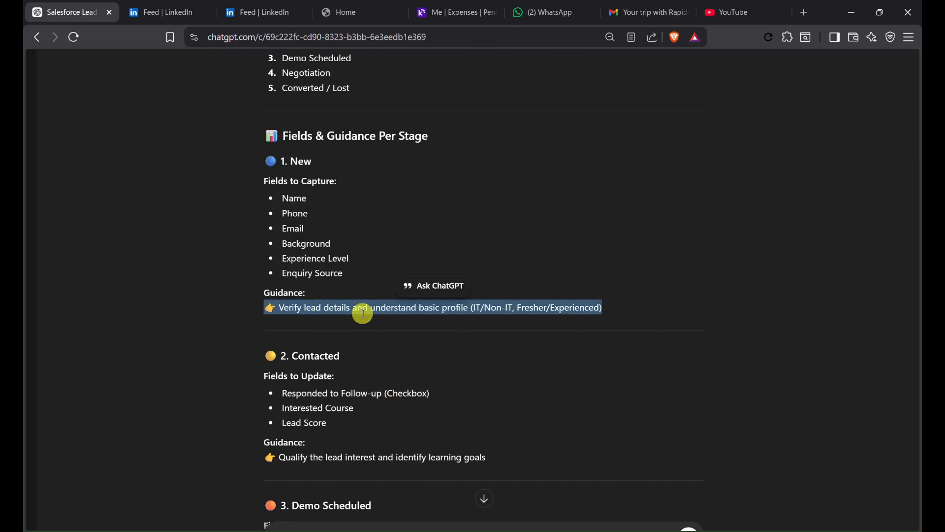
key("alt+Tab")
left_click(502, 348)
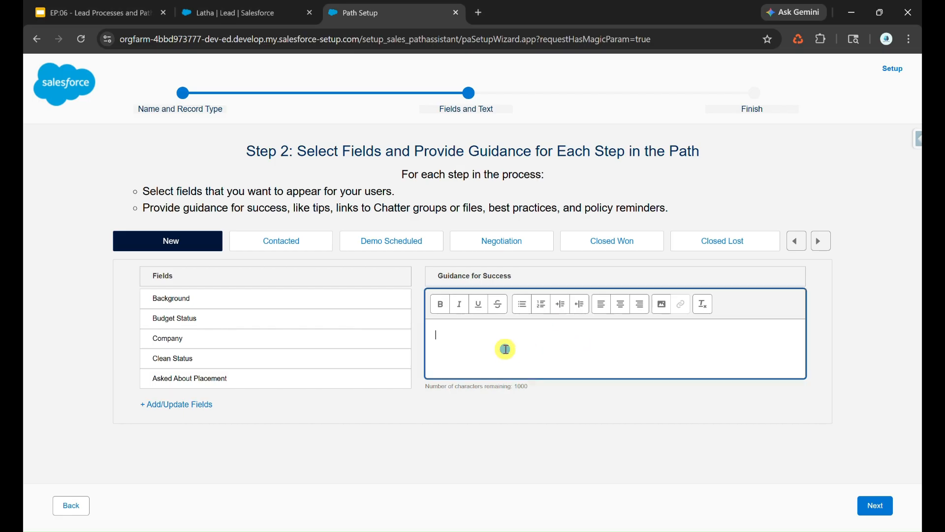
key("ctrl+v")
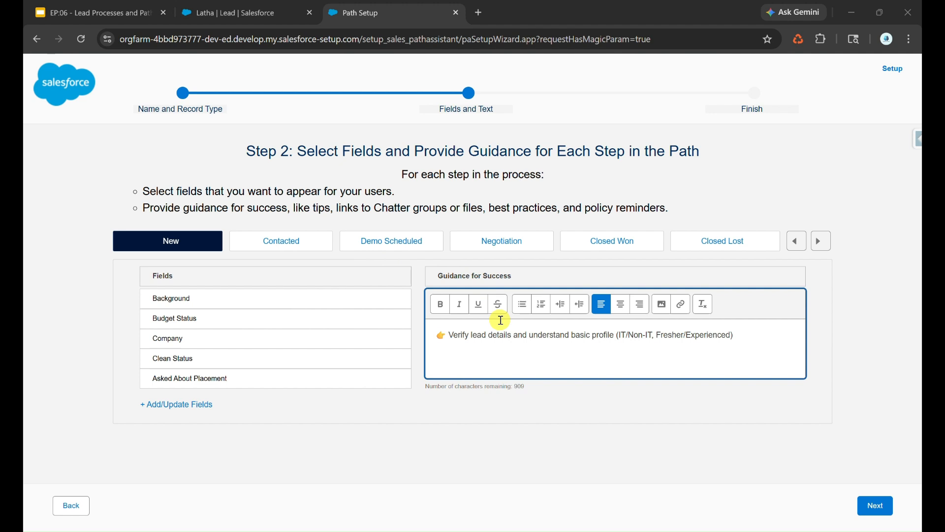
Look through the Contacted and Demo Scheduled stages, return to New and continue to the activation step.
left_click(302, 242)
left_click(407, 242)
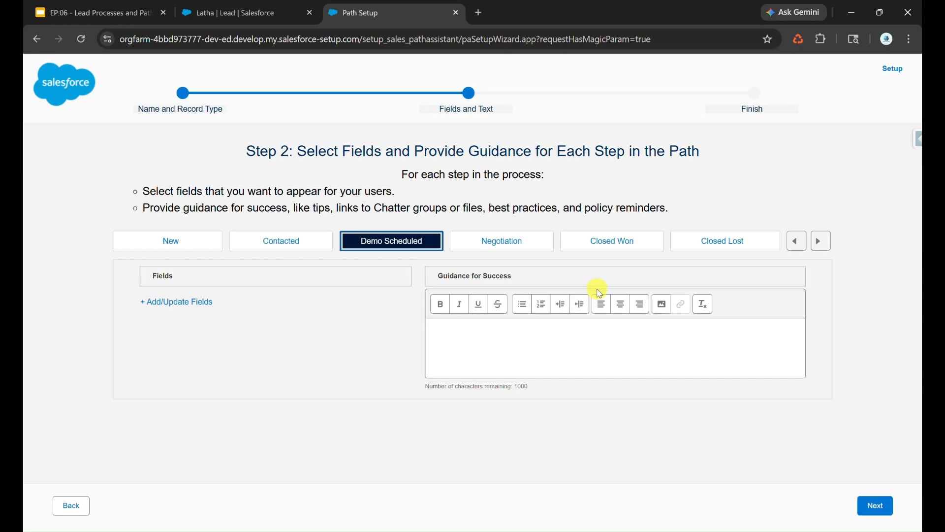
left_click(202, 249)
left_click(878, 505)
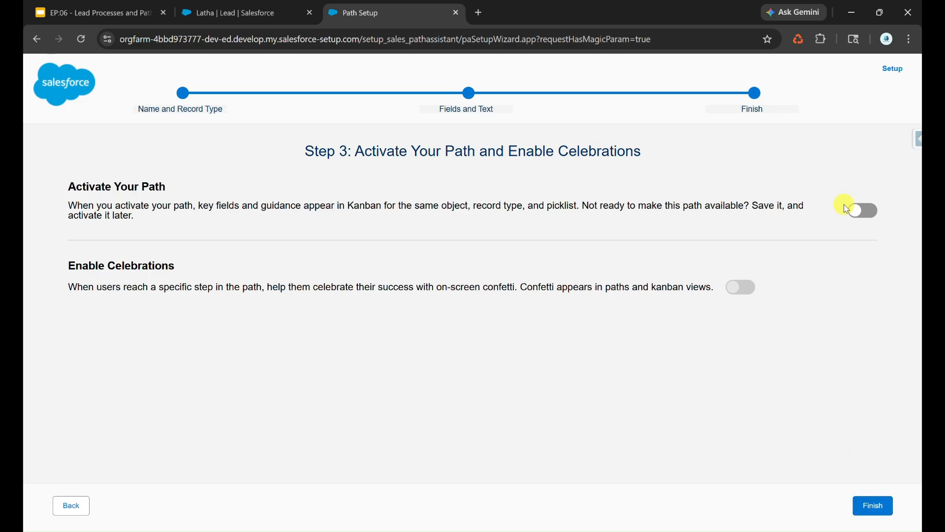
Activate the path and enable celebrations for the Contacted and Closed Won stages.
left_click(869, 213)
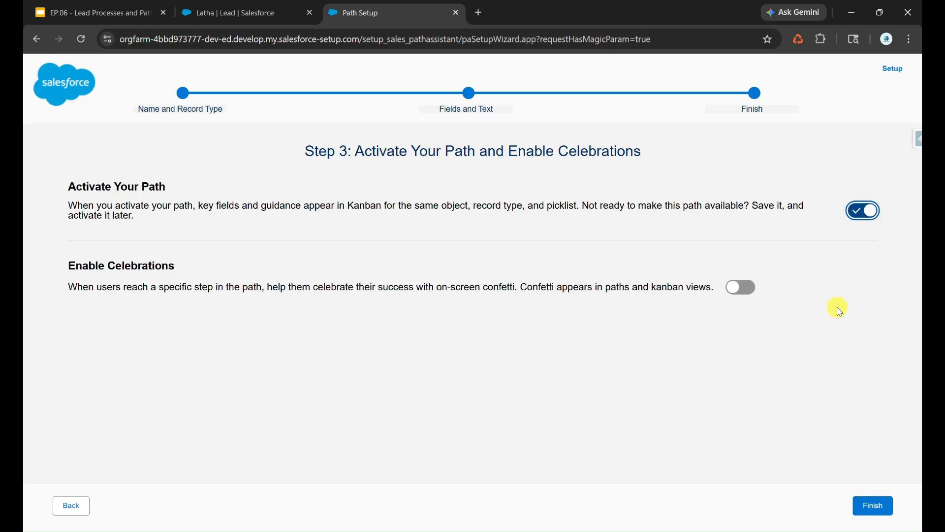
left_click(747, 293)
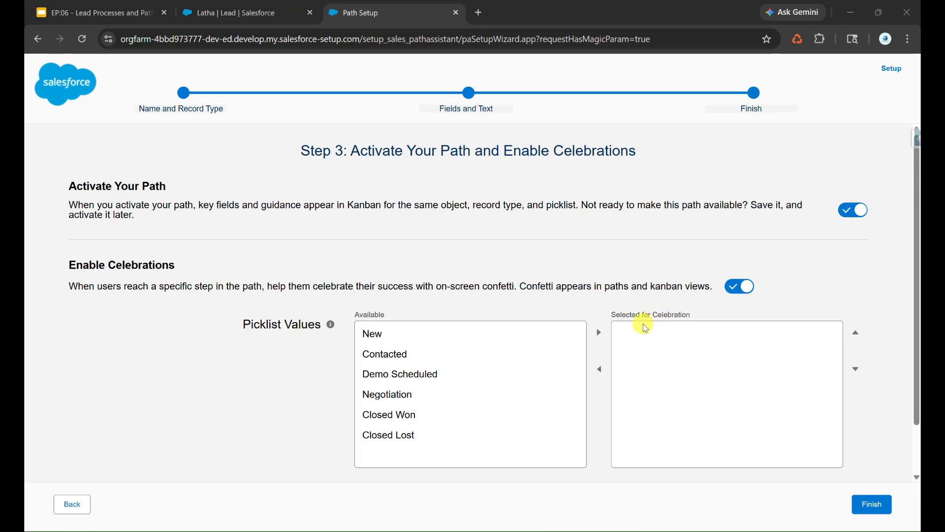
left_click(539, 353)
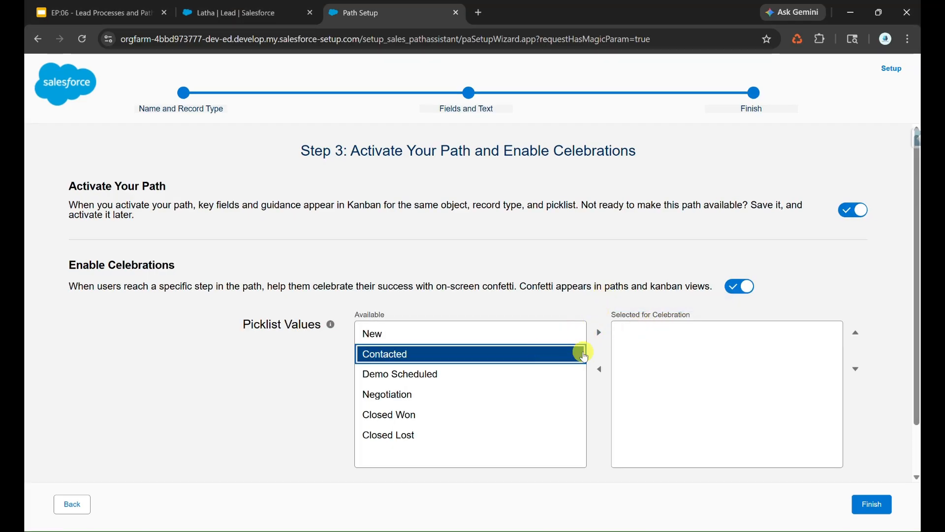
left_click(598, 335)
left_click(517, 394)
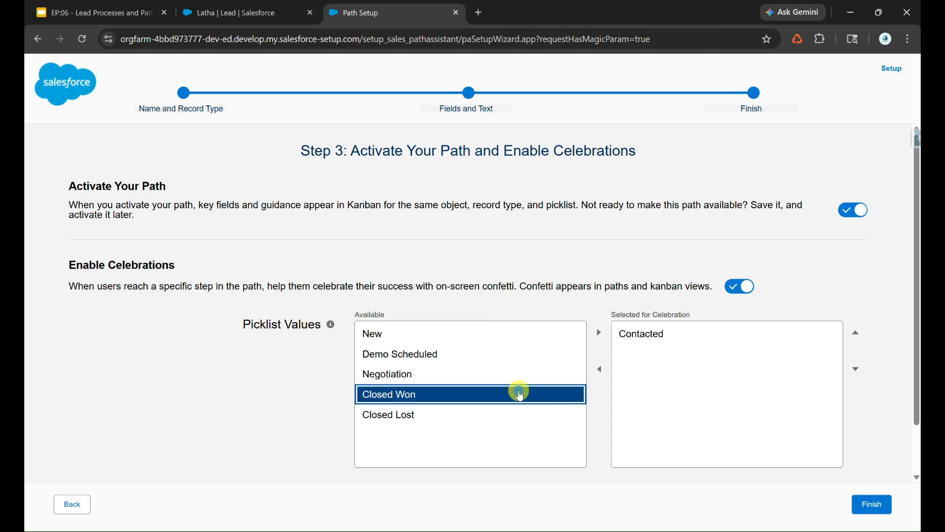
left_click(598, 334)
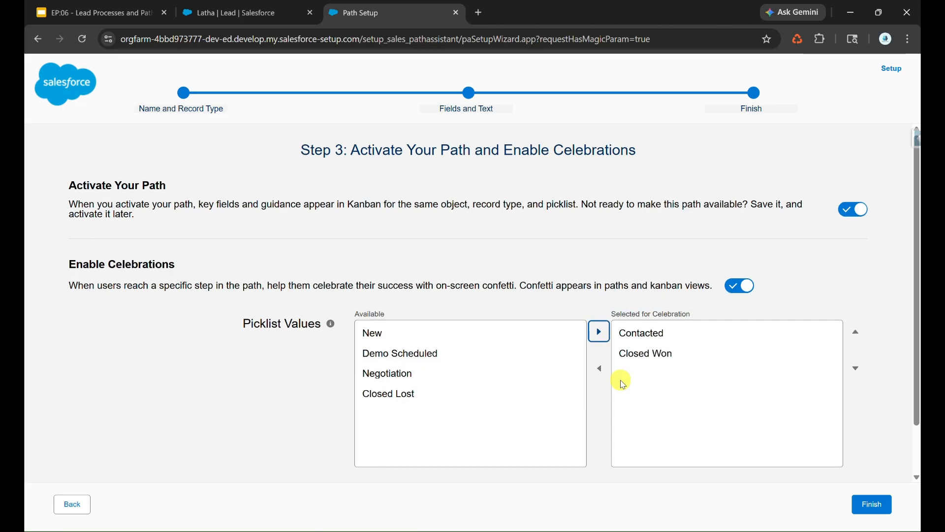
Set the celebration frequency to Always and finish the path setup.
scroll(623, 383, "down", 2)
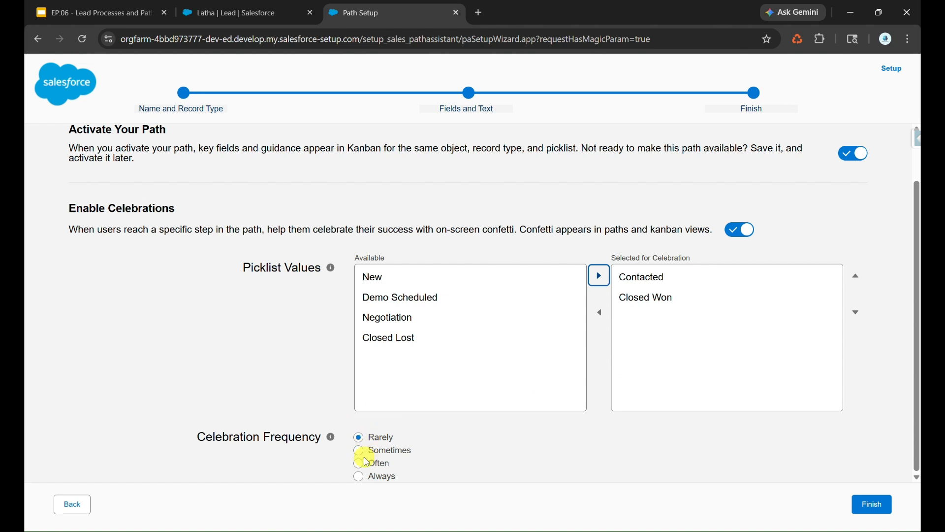
left_click(387, 478)
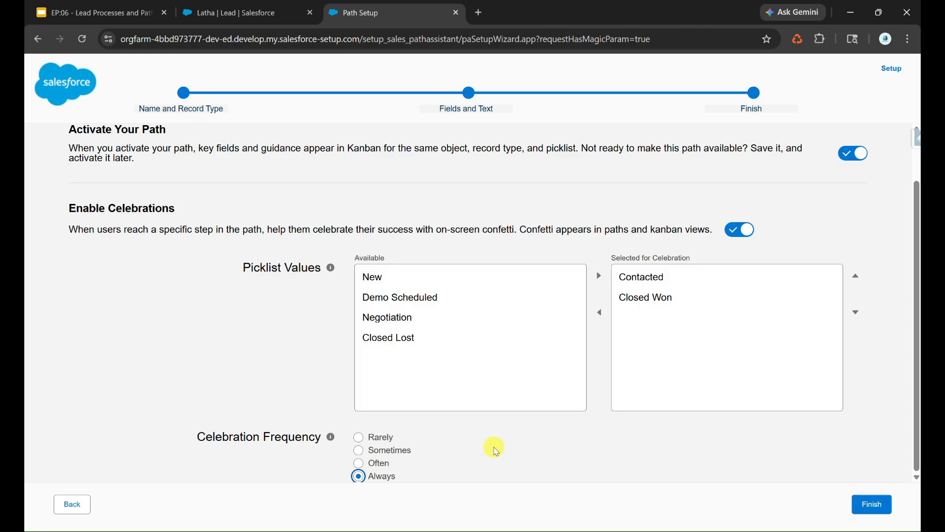
left_click(868, 502)
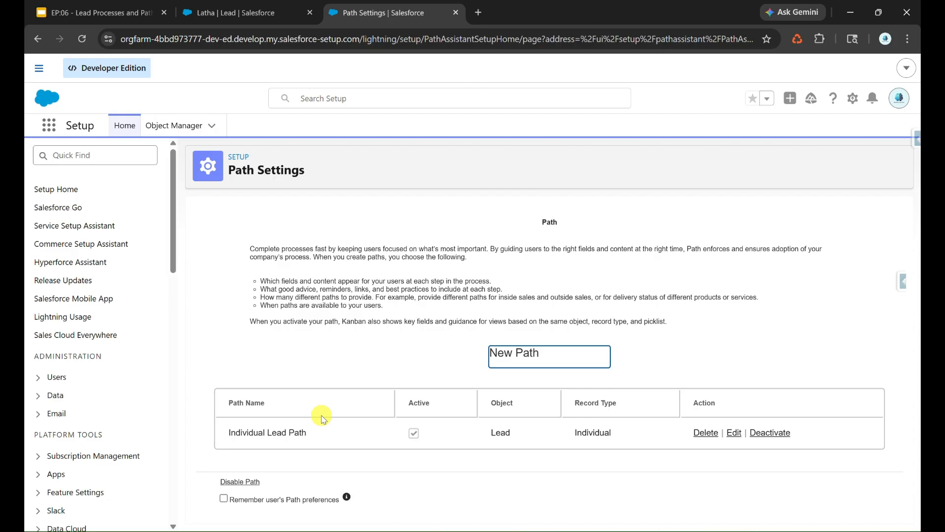
Open the first lead in the Individual Leads list and expand its path to show the New stage's key fields and guidance.
left_click(273, 5)
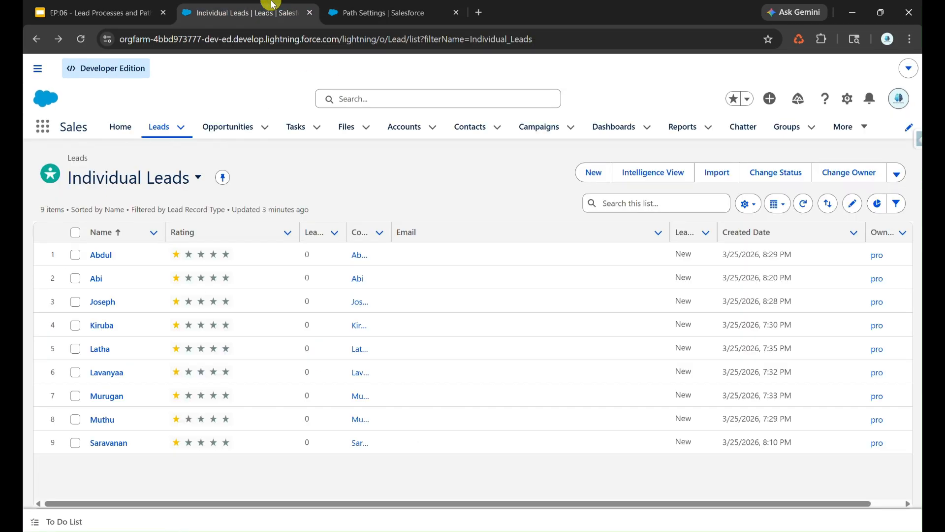
left_click(105, 255)
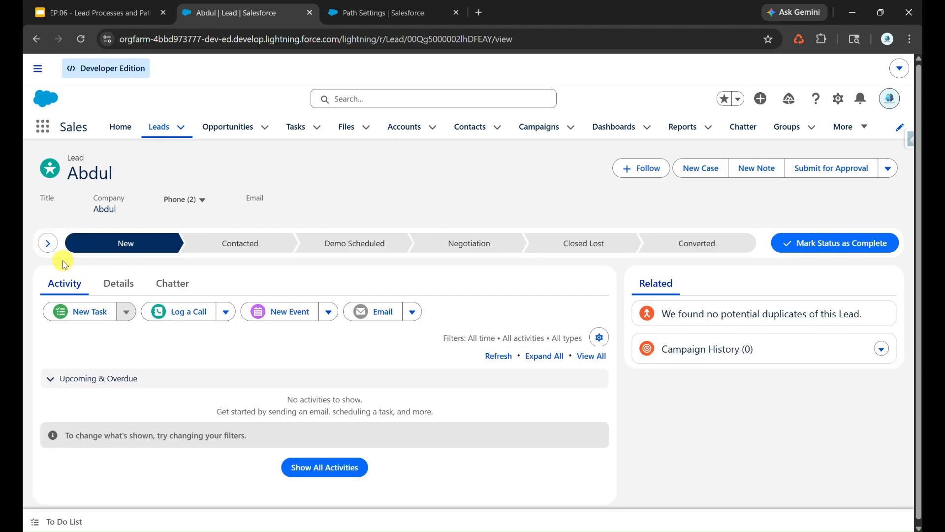
left_click(45, 247)
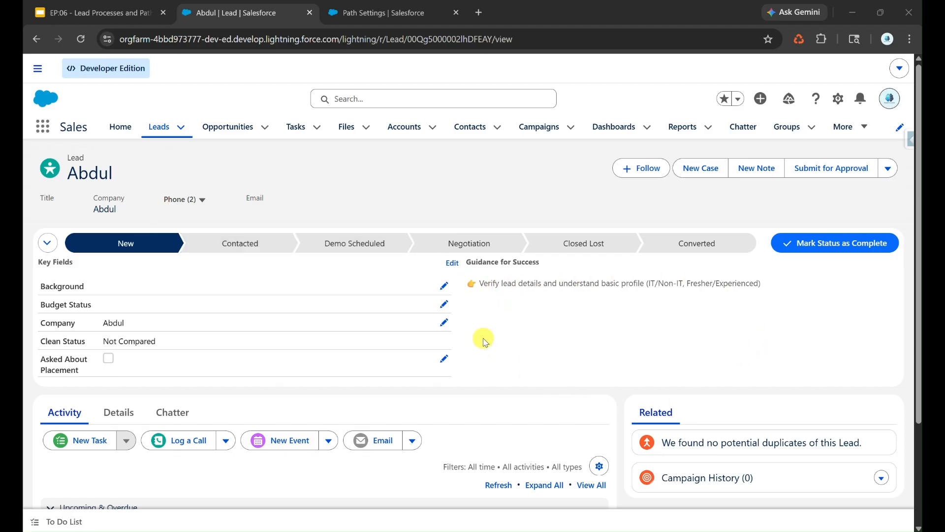
Mark Contacted as the lead's current status on the path.
left_click(266, 246)
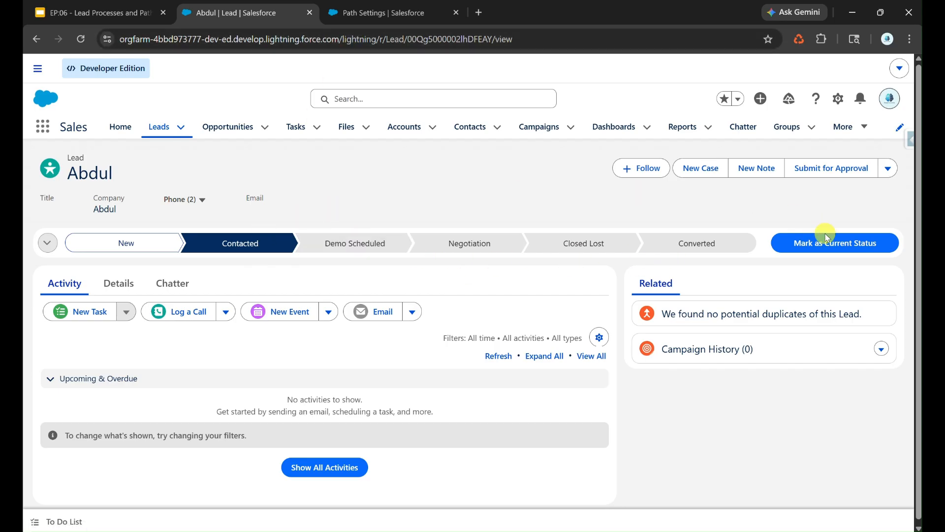
left_click(832, 246)
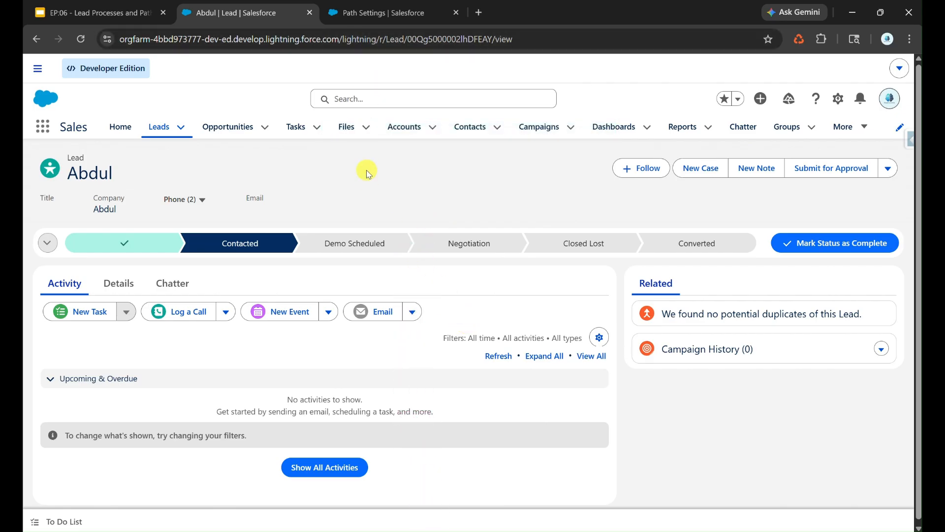
Check the Contacted stage's fields and guidance in the Individual Lead Path setup and return to the lead record.
key("alt+Tab")
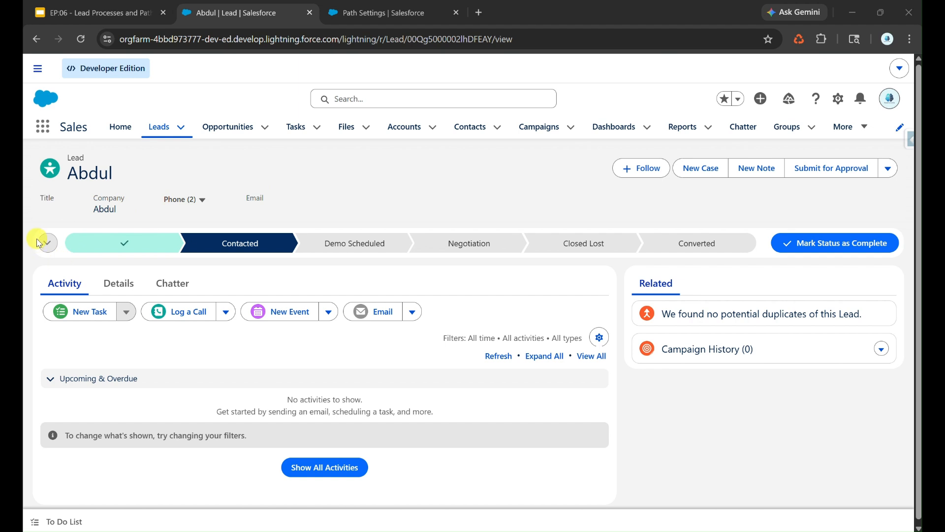
left_click(376, 12)
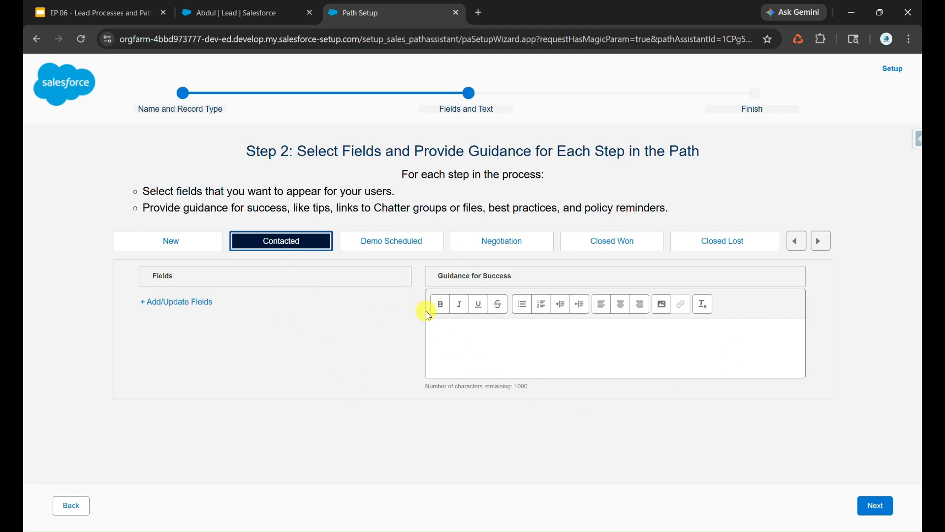
left_click(249, 11)
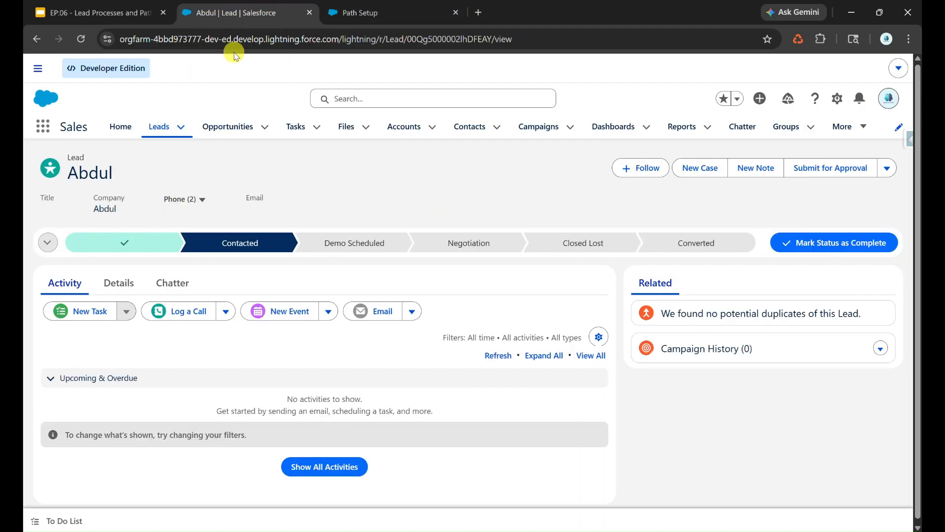